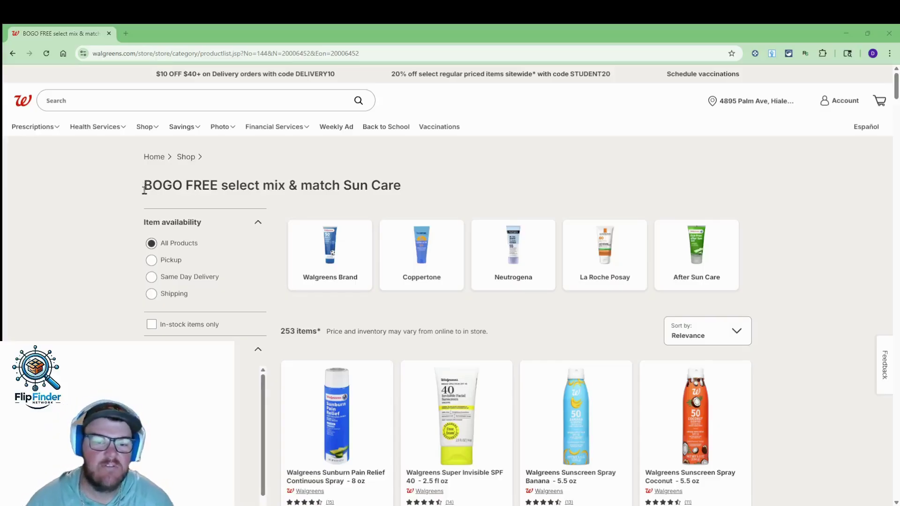
Filter the BOGO FREE select mix & match Sun Care listing to the Hawaiian Tropic brand.
{"action": "scroll", "coordinate": [702, 187], "scroll_direction": "down", "scroll_amount": 3}
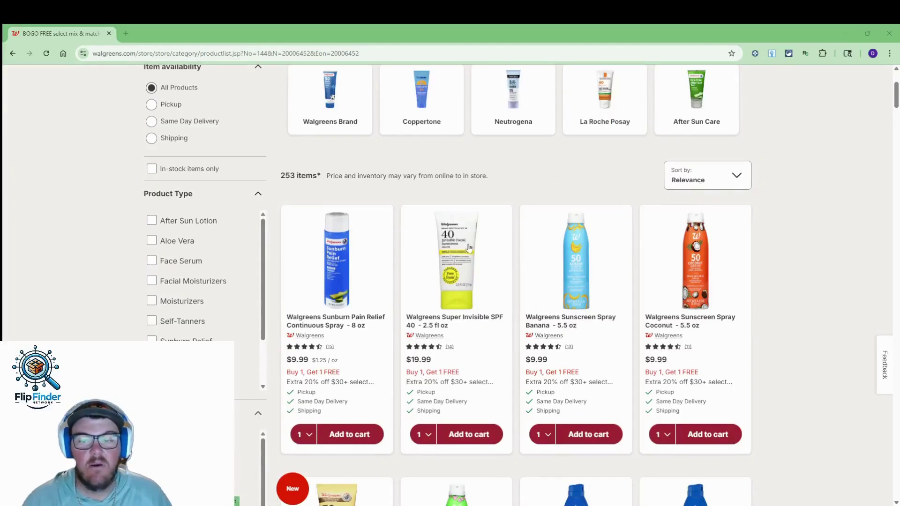
{"action": "scroll", "coordinate": [550, 243], "scroll_direction": "down", "scroll_amount": 6}
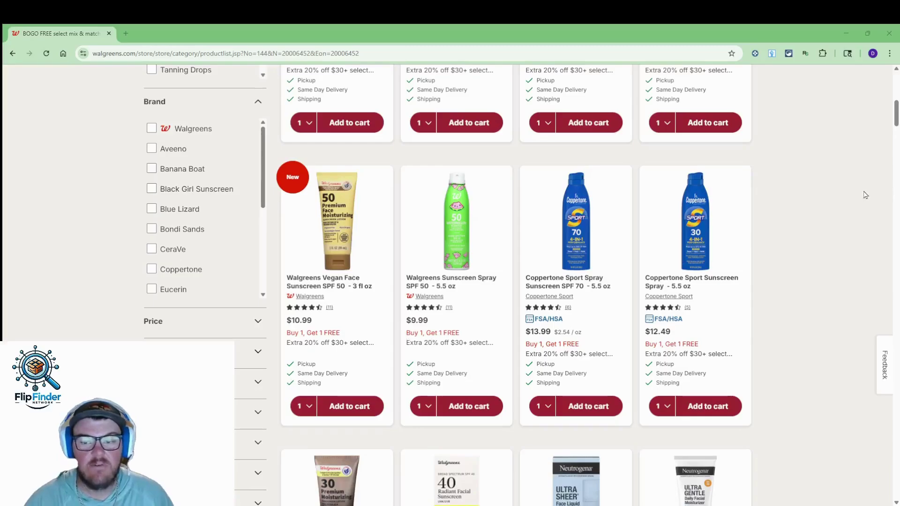
{"action": "scroll", "coordinate": [775, 216], "scroll_direction": "down", "scroll_amount": 3}
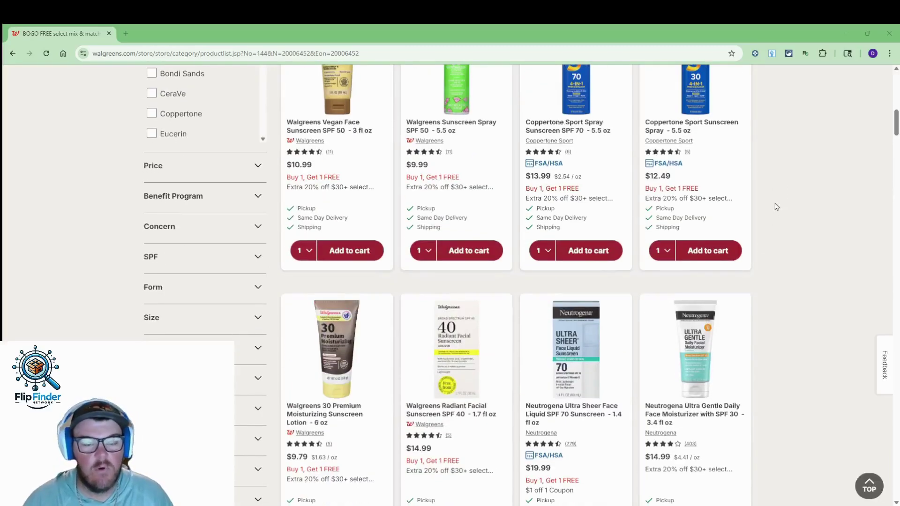
{"action": "scroll", "coordinate": [771, 283], "scroll_direction": "up", "scroll_amount": 10}
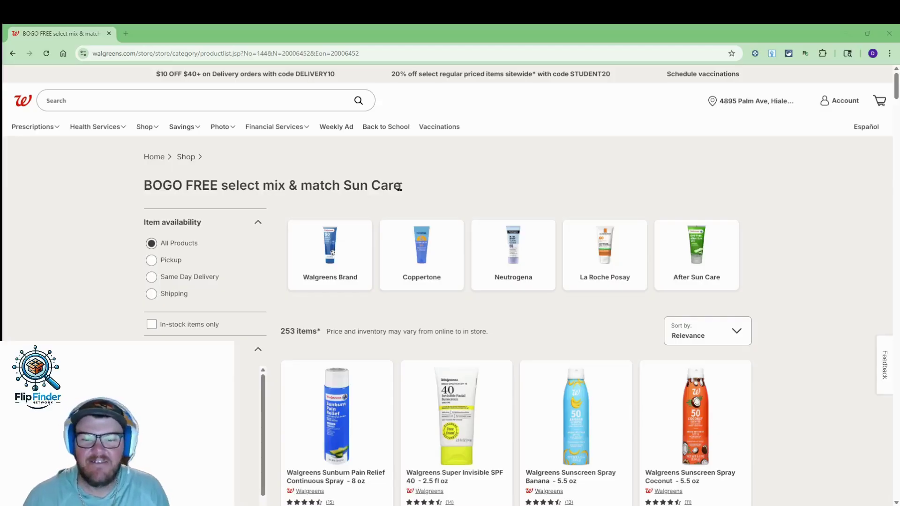
{"action": "scroll", "coordinate": [148, 165], "scroll_direction": "down", "scroll_amount": 3}
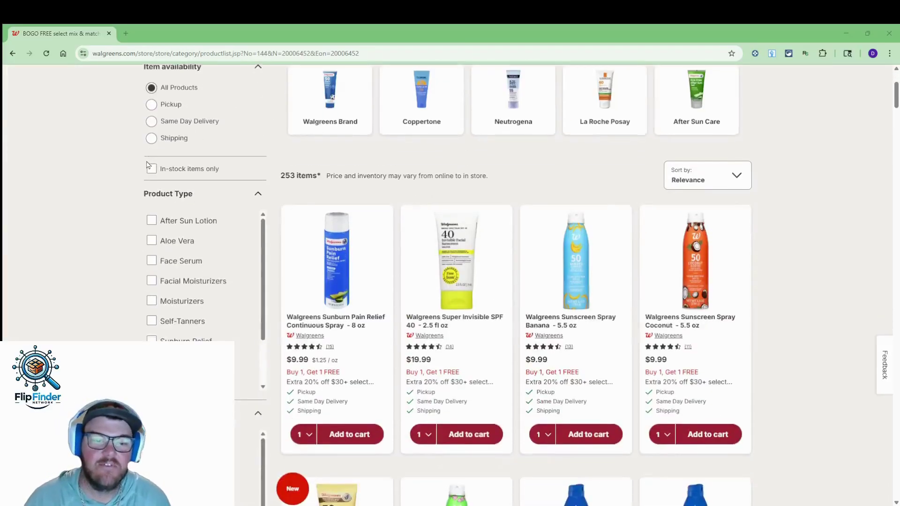
{"action": "left_click", "coordinate": [195, 260]}
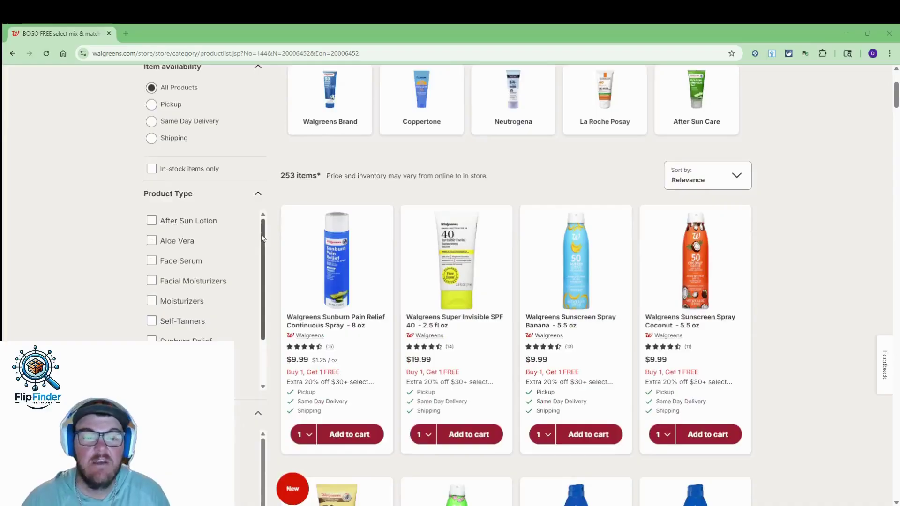
{"action": "scroll", "coordinate": [257, 265], "scroll_direction": "down", "scroll_amount": 5}
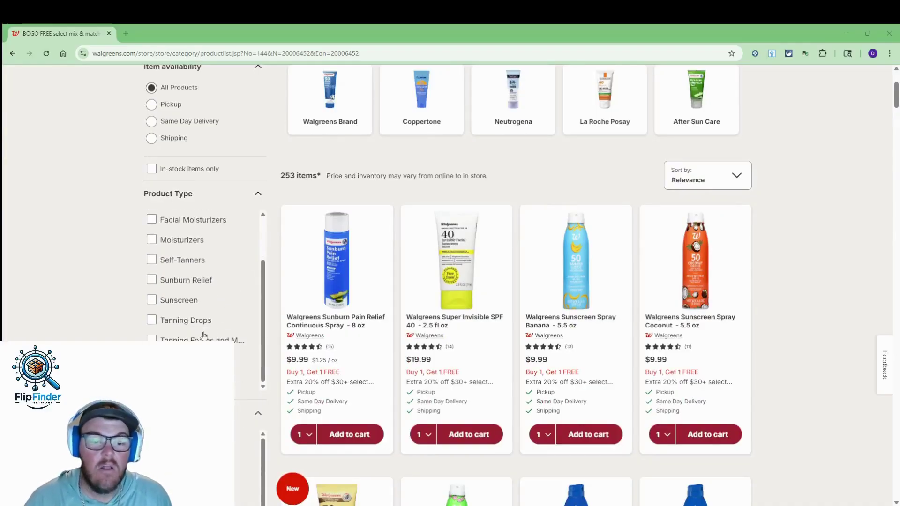
{"action": "left_click_drag", "start_coordinate": [262, 297], "coordinate": [259, 385]}
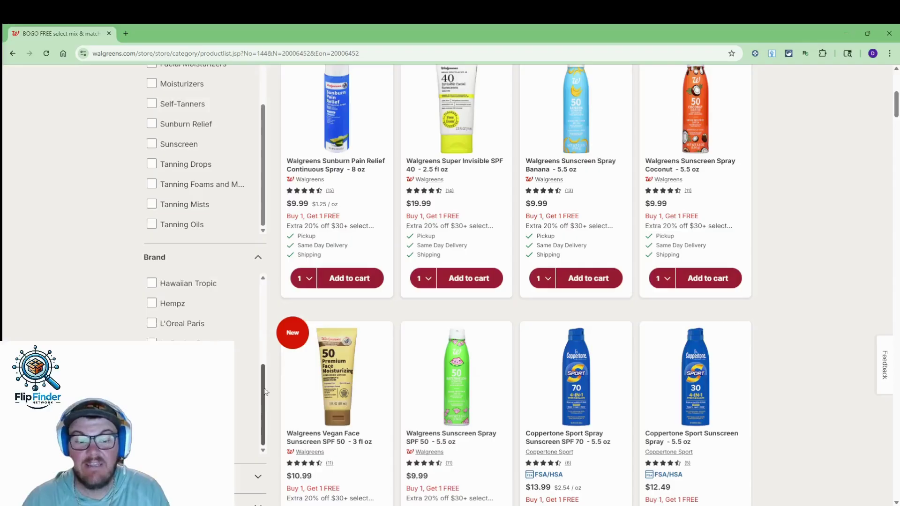
{"action": "left_click_drag", "start_coordinate": [265, 392], "coordinate": [274, 333]}
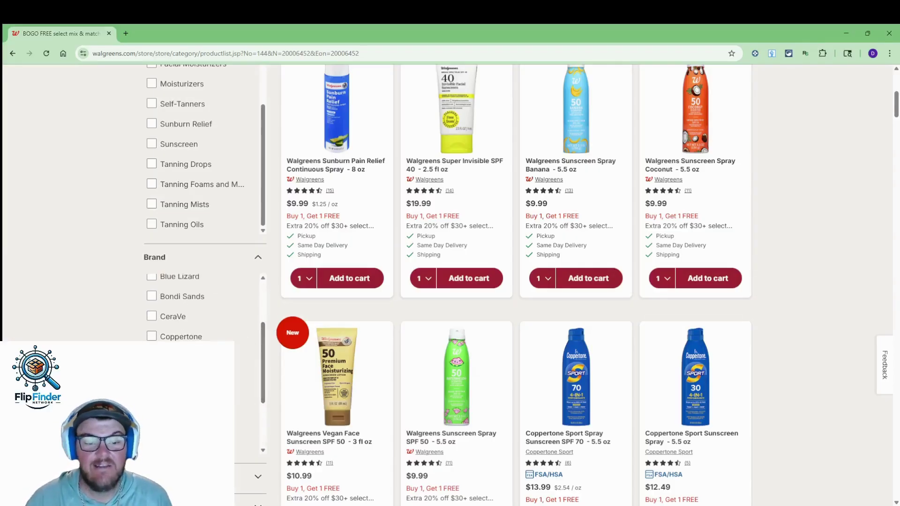
{"action": "scroll", "coordinate": [515, 234], "scroll_direction": "up", "scroll_amount": 6}
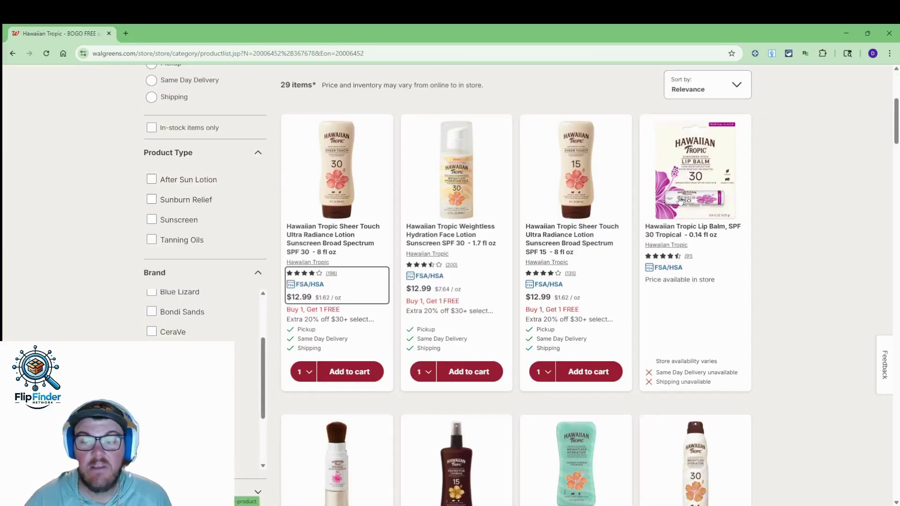
Look through the Hawaiian Tropic products included in the BOGO FREE sun care promotion.
{"action": "scroll", "coordinate": [792, 235], "scroll_direction": "down", "scroll_amount": 4}
{"action": "scroll", "coordinate": [793, 236], "scroll_direction": "down", "scroll_amount": 20}
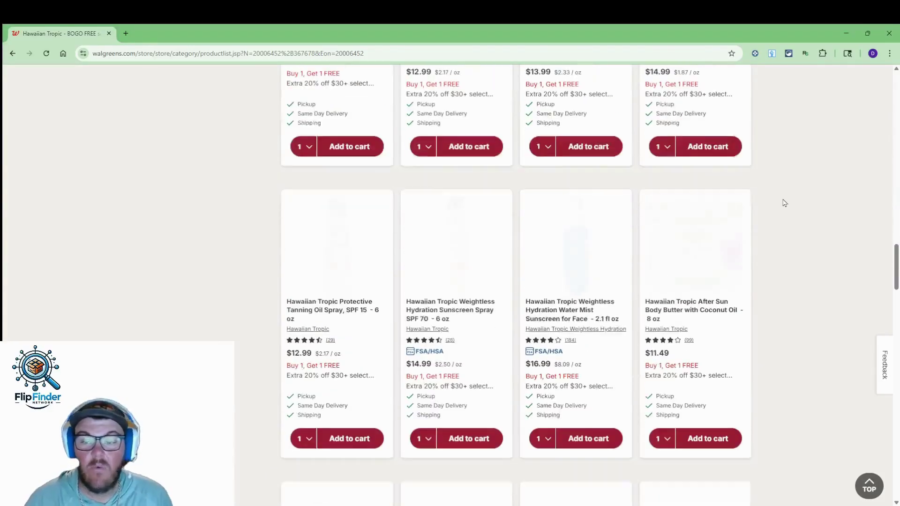
{"action": "scroll", "coordinate": [613, 325], "scroll_direction": "down", "scroll_amount": 3}
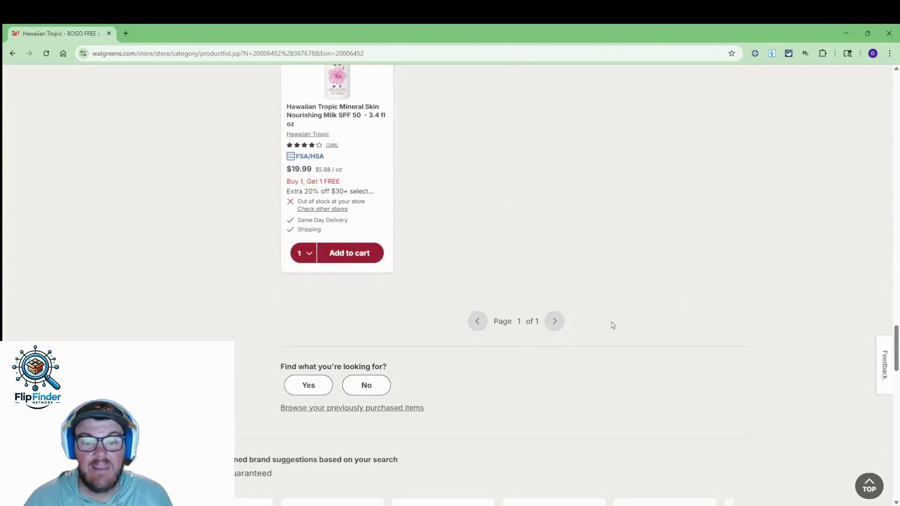
{"action": "scroll", "coordinate": [480, 382], "scroll_direction": "up", "scroll_amount": 10}
{"action": "scroll", "coordinate": [481, 382], "scroll_direction": "up", "scroll_amount": 20}
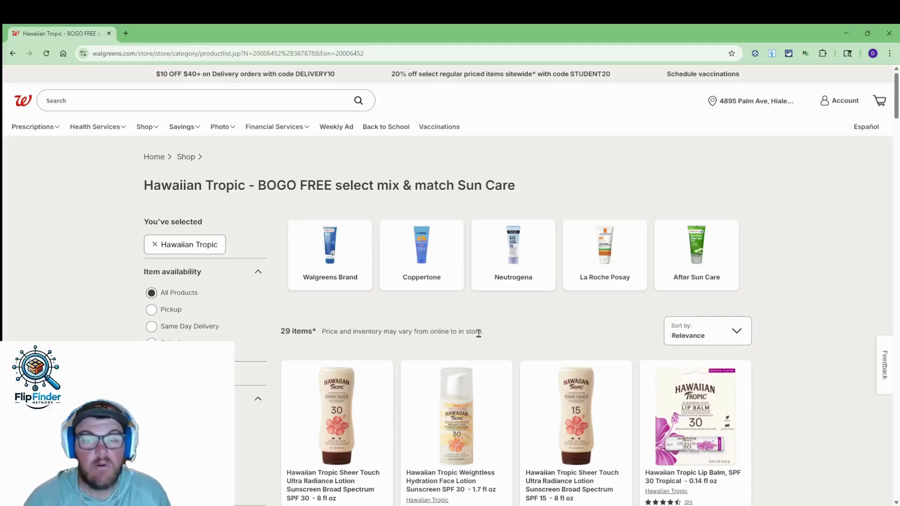
{"action": "right_click", "coordinate": [479, 334]}
{"action": "left_click", "coordinate": [412, 340]}
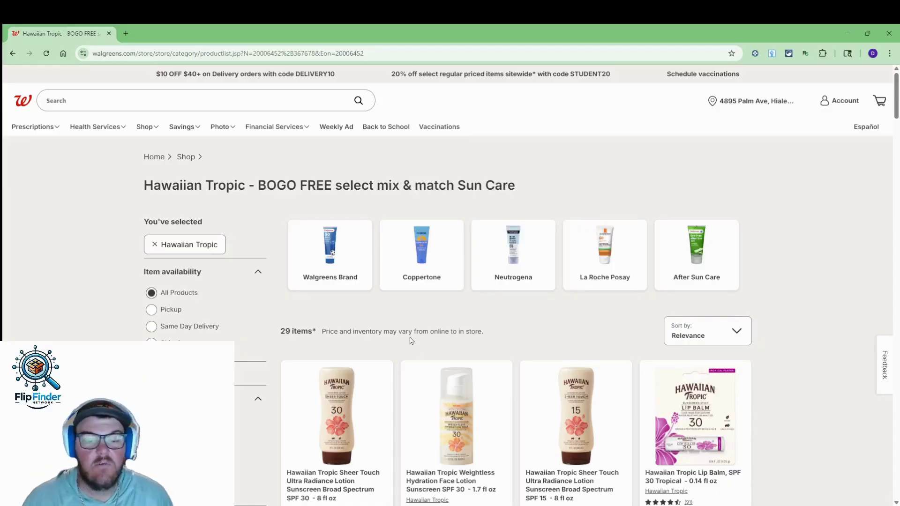
Open the Hawaiian Tropic Sheer Touch Ultra Radiance Lotion SPF 30 - 8 fl oz product page in a separate tab and switch to it.
{"action": "scroll", "coordinate": [389, 315], "scroll_direction": "down", "scroll_amount": 3}
{"action": "right_click", "coordinate": [341, 254]}
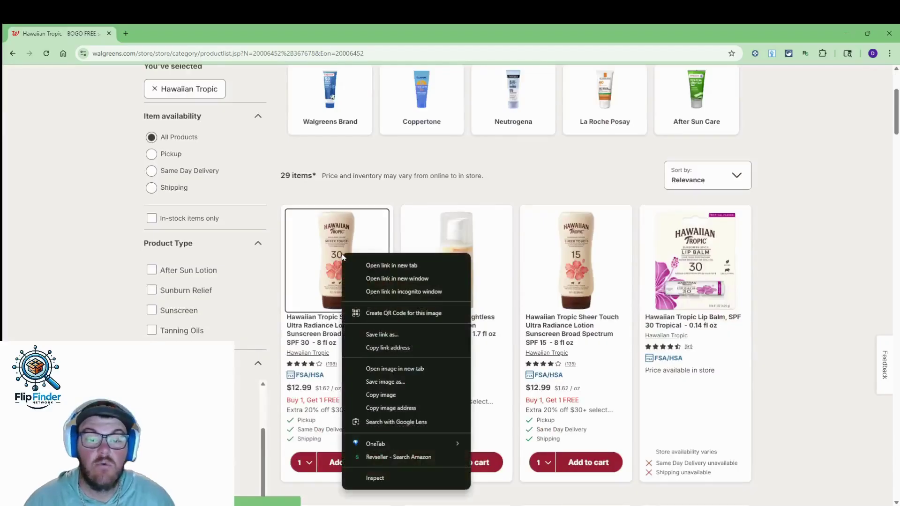
{"action": "left_click", "coordinate": [380, 266]}
{"action": "left_click", "coordinate": [174, 33]}
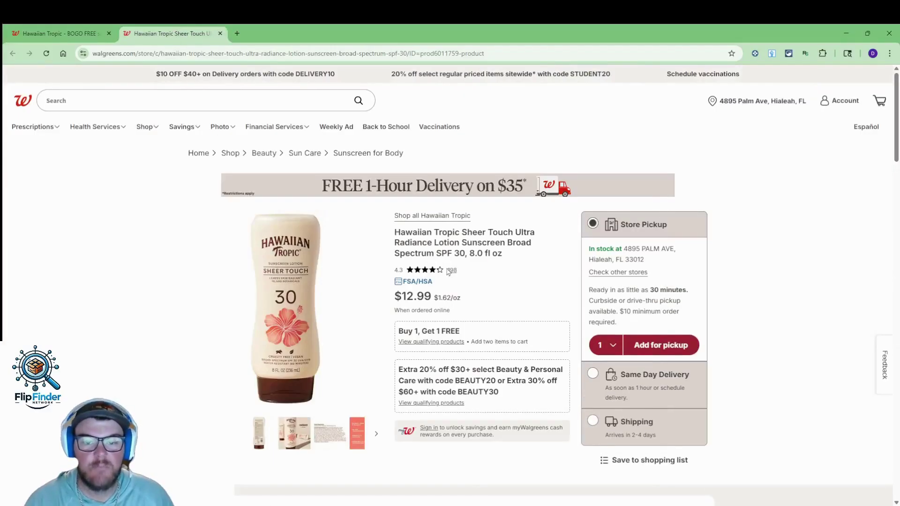
Search Amazon for the product's full title with Revseller and open the Sheer Touch Lotion Sunscreen SPF 70, 8oz listing.
{"action": "left_click_drag", "start_coordinate": [396, 233], "coordinate": [502, 253]}
{"action": "right_click", "coordinate": [487, 254]}
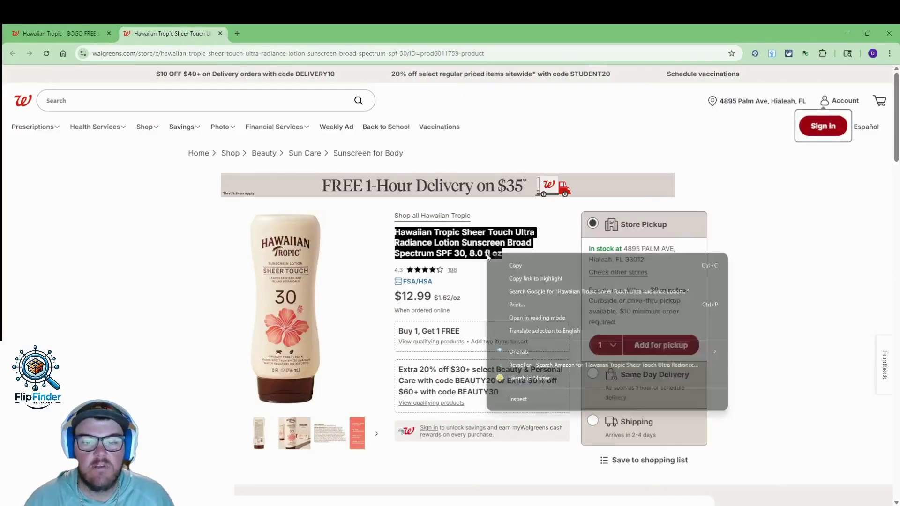
{"action": "left_click", "coordinate": [531, 368]}
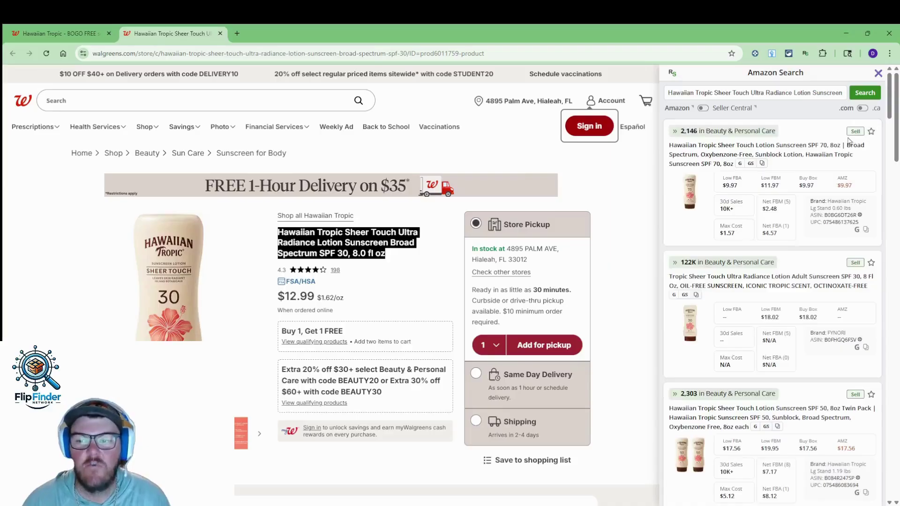
{"action": "left_click", "coordinate": [804, 150]}
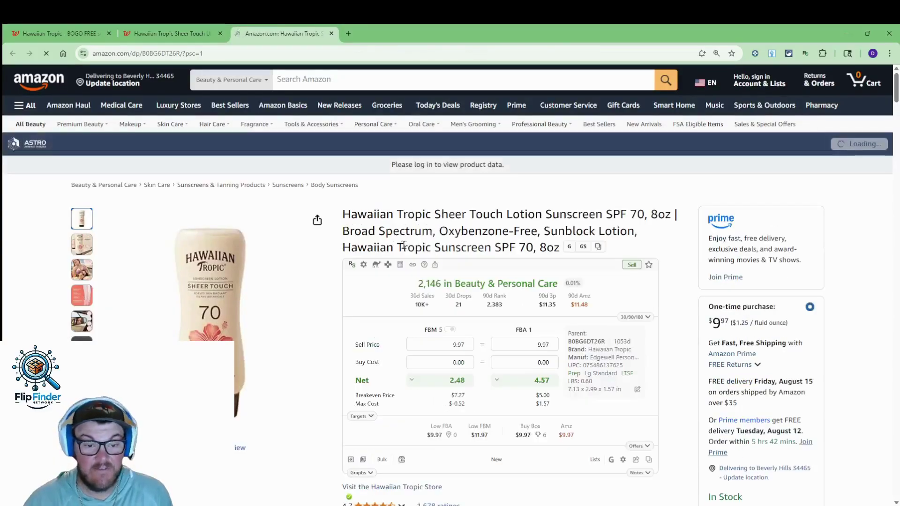
Show the Keepa product data on the Amazon listing and list the Hawaiian Tropic brand's products in Keepa's Product Finder.
{"action": "scroll", "coordinate": [414, 241], "scroll_direction": "down", "scroll_amount": 15}
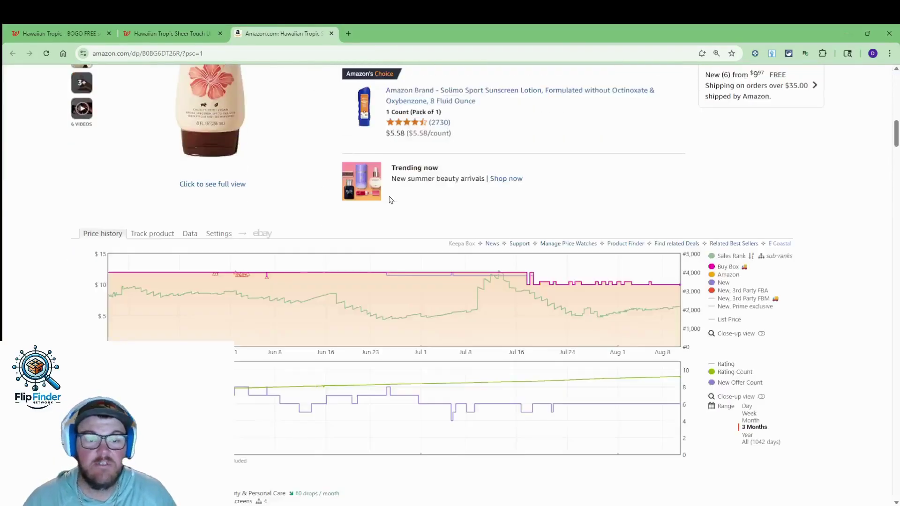
{"action": "left_click", "coordinate": [189, 77]}
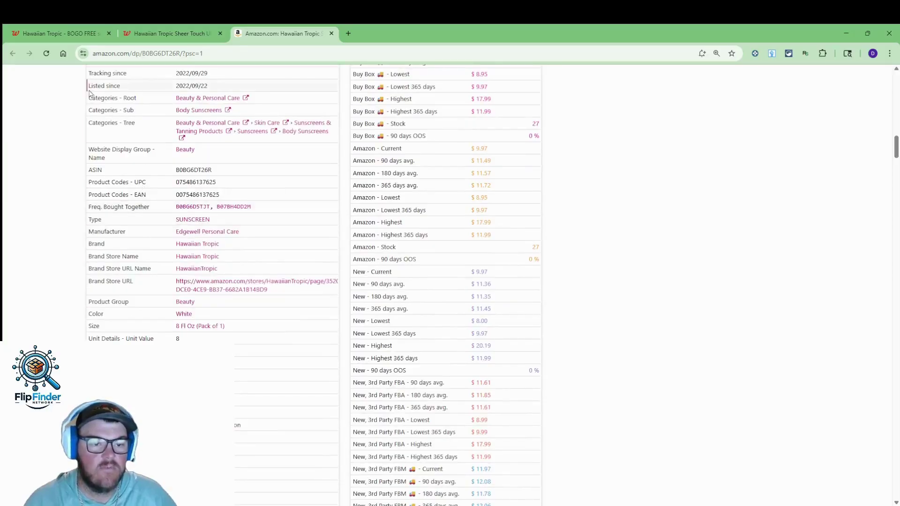
{"action": "left_click", "coordinate": [97, 247]}
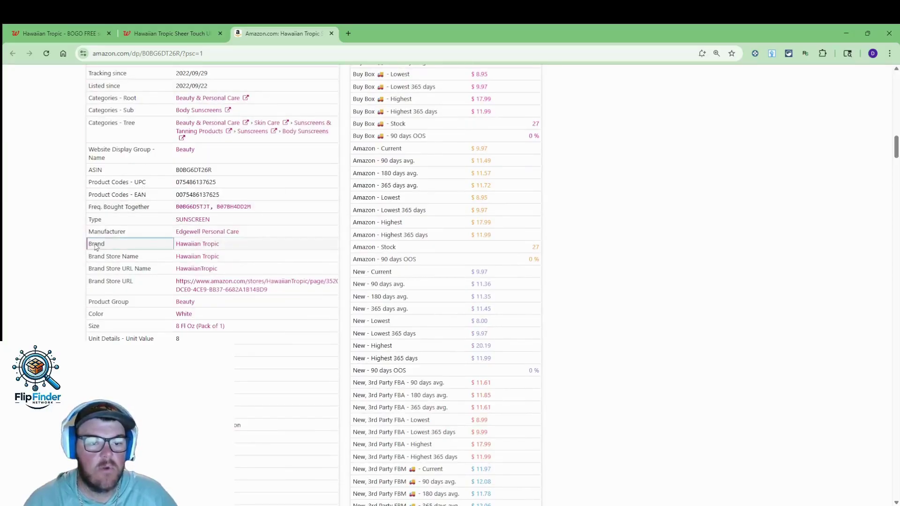
{"action": "left_click", "coordinate": [201, 247]}
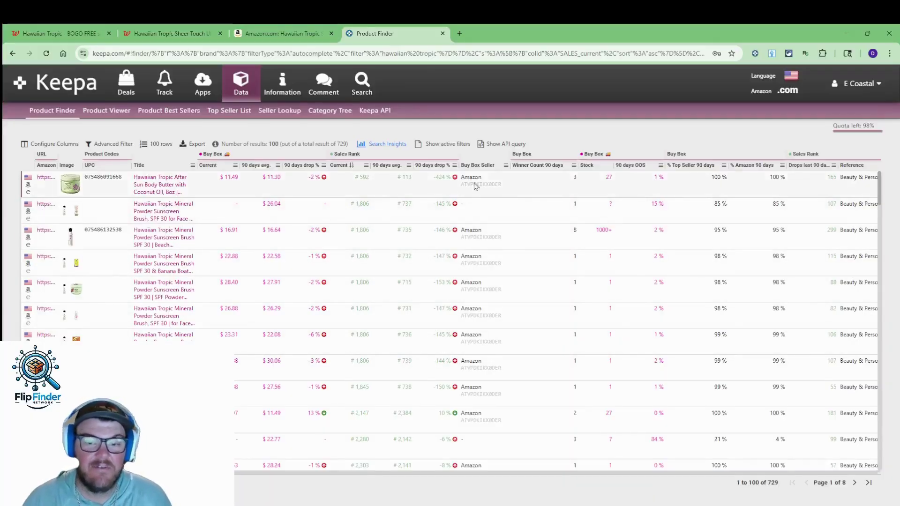
Filter the Product Finder results to products whose Buy Box Seller is 3rd Party.
{"action": "scroll", "coordinate": [500, 206], "scroll_direction": "down", "scroll_amount": 10}
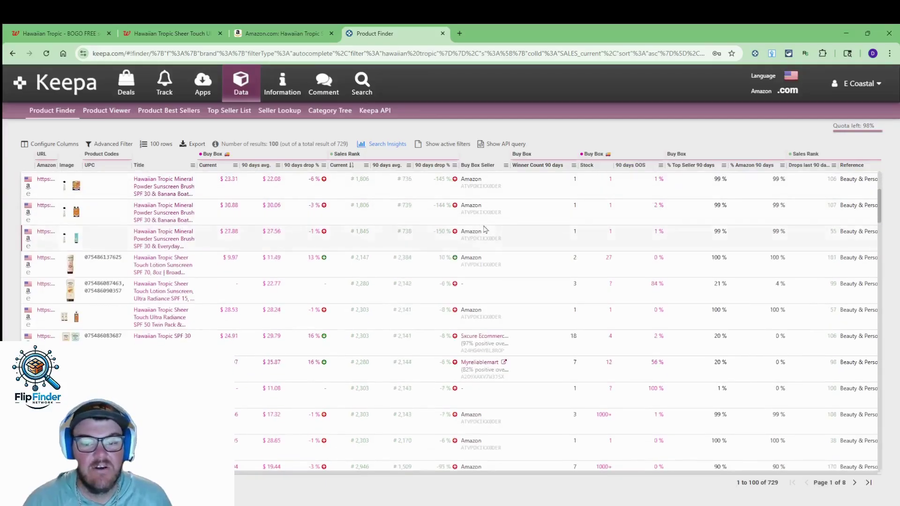
{"action": "scroll", "coordinate": [485, 229], "scroll_direction": "up", "scroll_amount": 10}
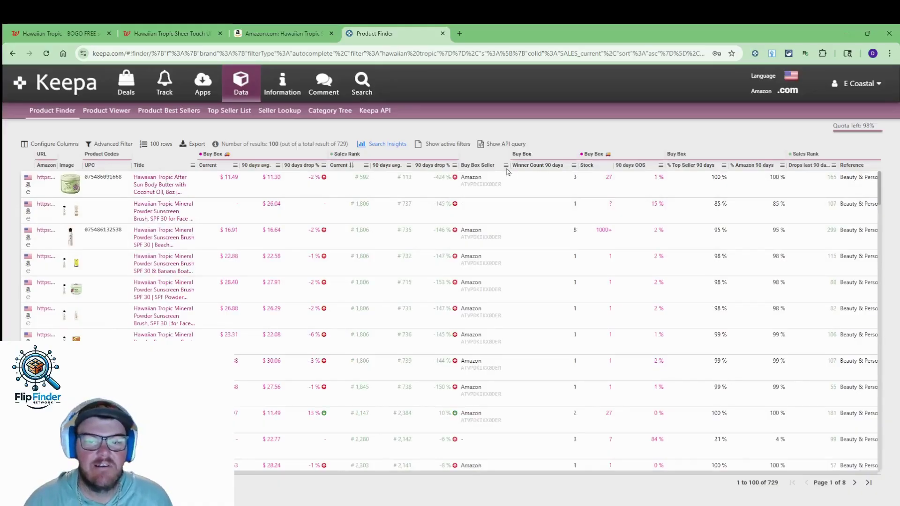
{"action": "left_click", "coordinate": [506, 167]}
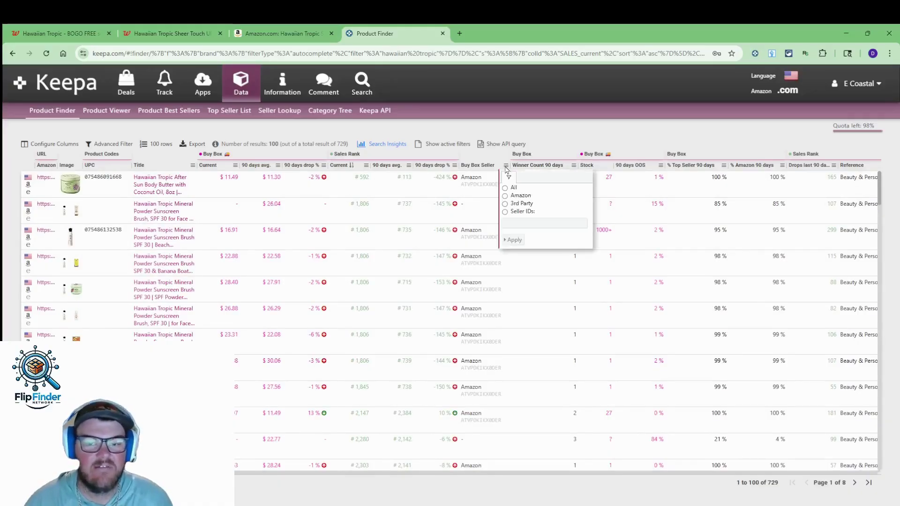
{"action": "left_click", "coordinate": [515, 205]}
{"action": "left_click", "coordinate": [514, 240]}
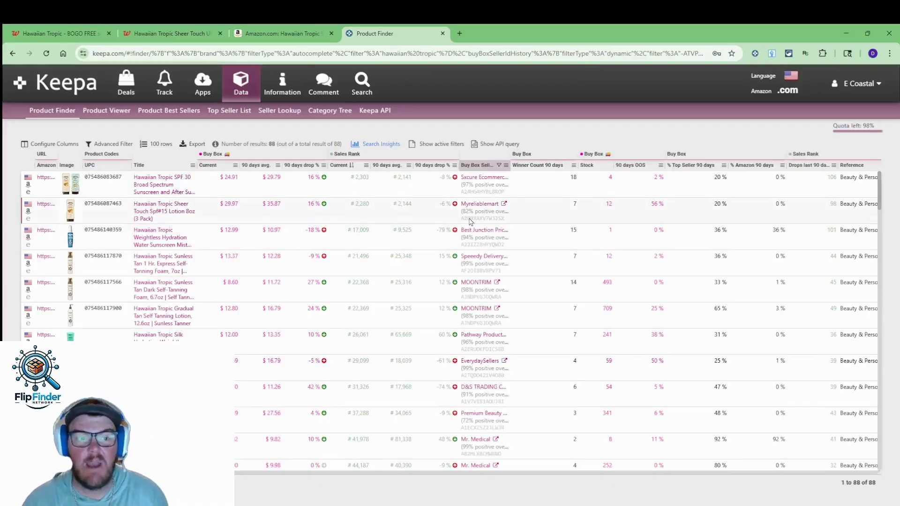
Filter the results to a current Buy Box price greater than or equal to 20.
{"action": "left_click", "coordinate": [235, 166]}
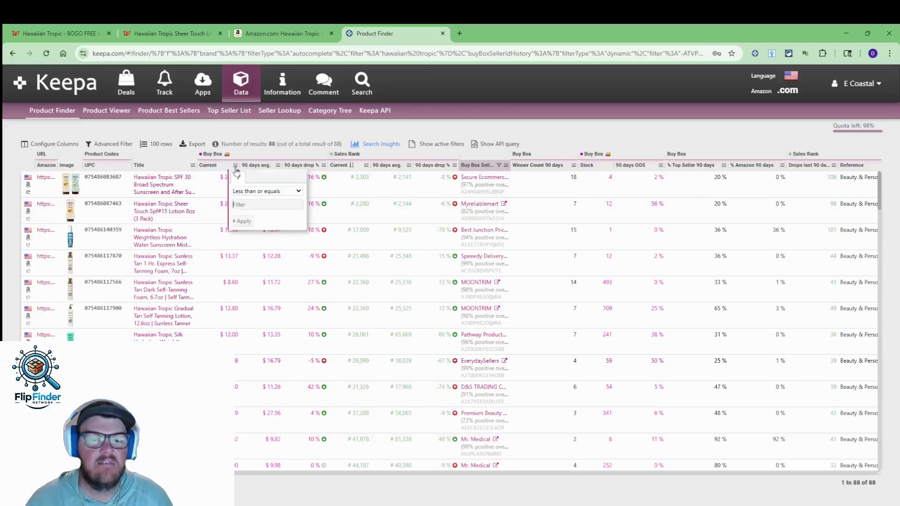
{"action": "left_click", "coordinate": [255, 192]}
{"action": "left_click", "coordinate": [255, 207]}
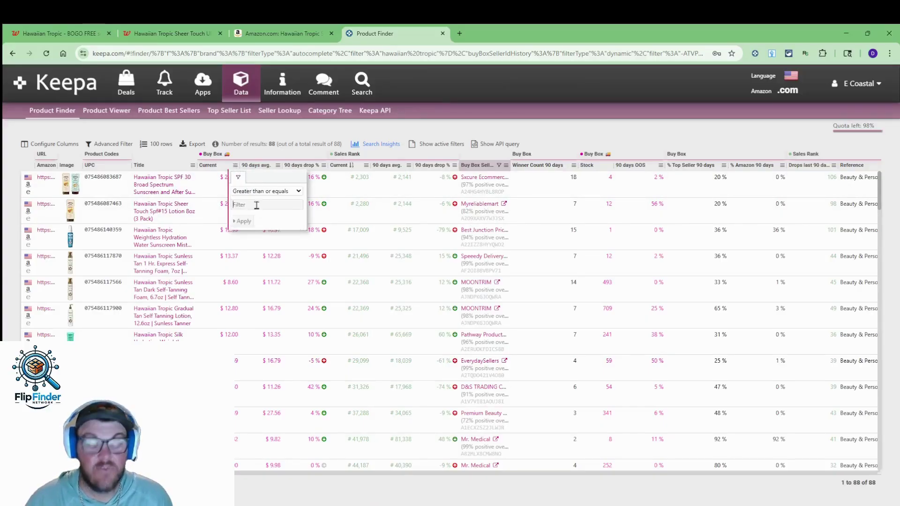
{"action": "type", "text": "20"}
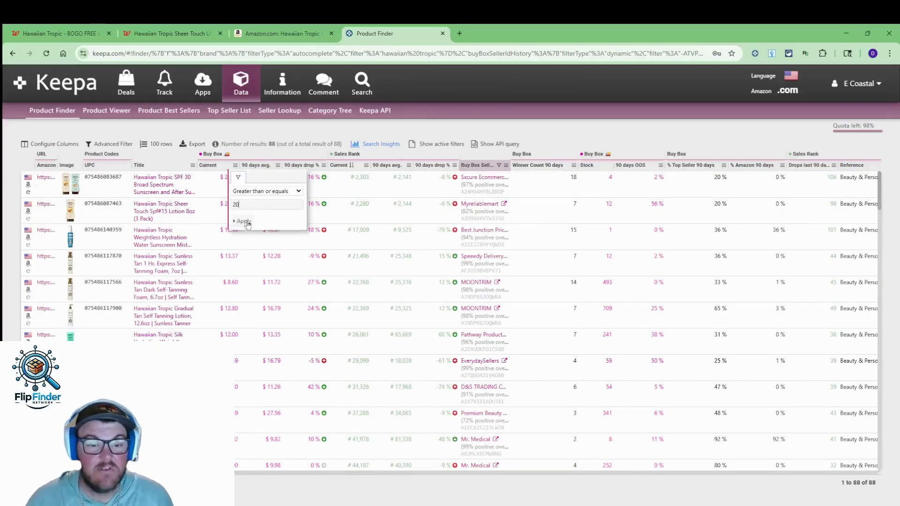
{"action": "left_click", "coordinate": [243, 221]}
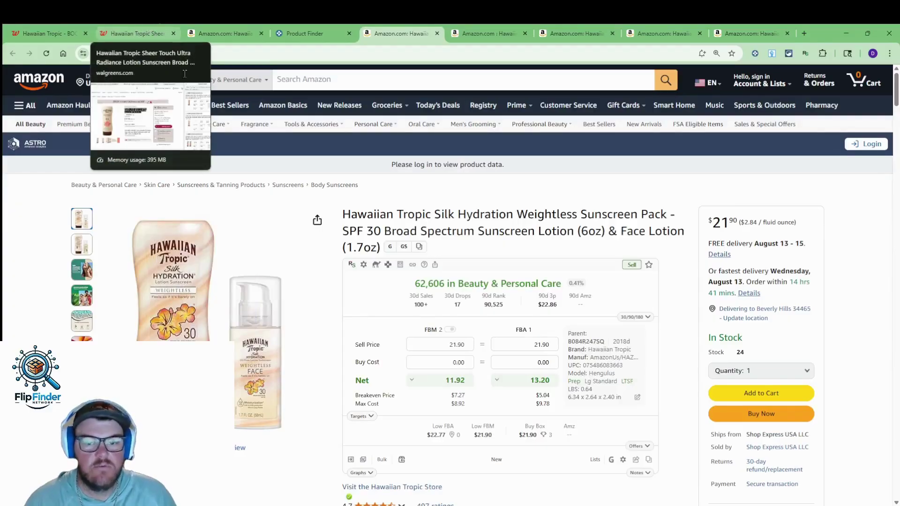
Examine the price history and product image of the Silk Hydration Weightless Sunscreen Pack on Amazon, and return to the Walgreens product page.
{"action": "scroll", "coordinate": [545, 170], "scroll_direction": "down", "scroll_amount": 8}
{"action": "scroll", "coordinate": [545, 170], "scroll_direction": "down", "scroll_amount": 5}
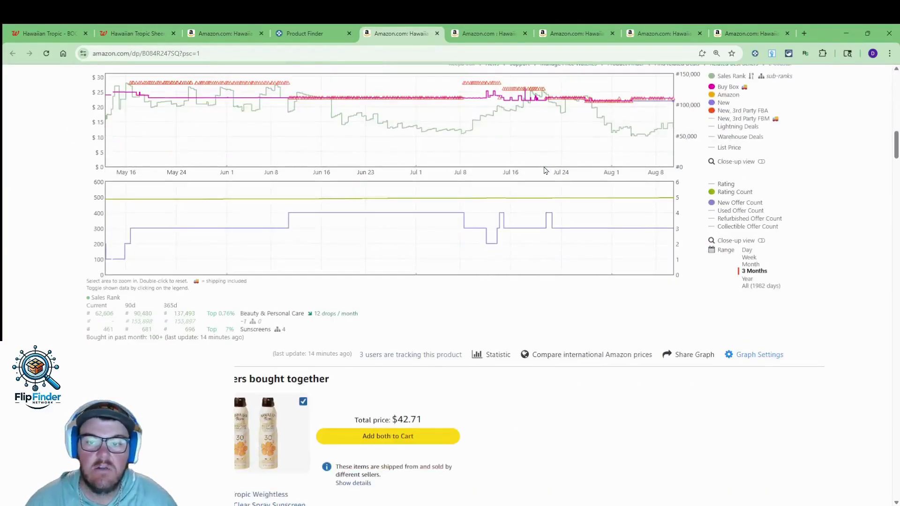
{"action": "scroll", "coordinate": [340, 229], "scroll_direction": "up", "scroll_amount": 10}
{"action": "scroll", "coordinate": [340, 229], "scroll_direction": "up", "scroll_amount": 4}
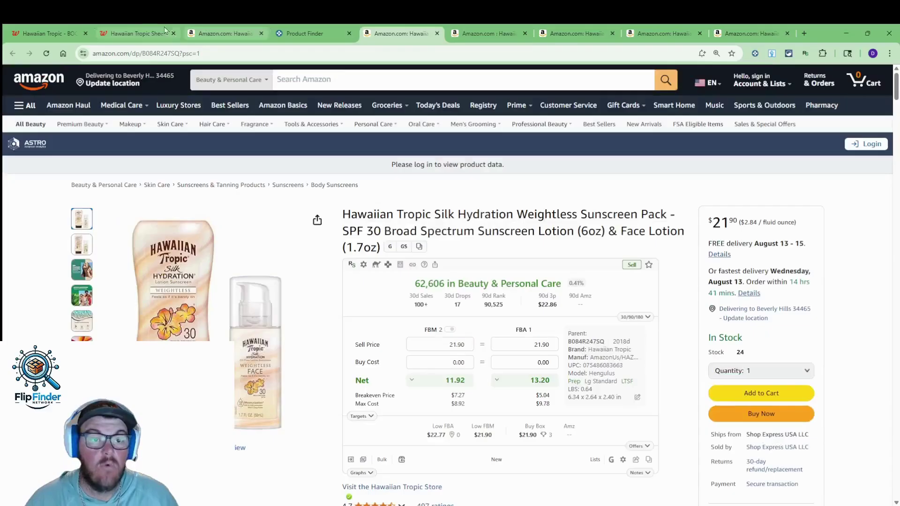
{"action": "mouse_move", "coordinate": [182, 319]}
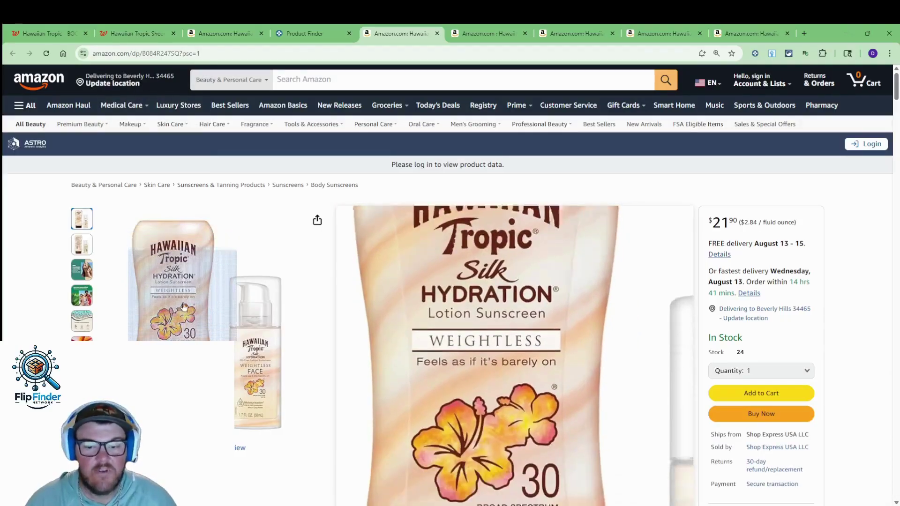
{"action": "left_click", "coordinate": [165, 30]}
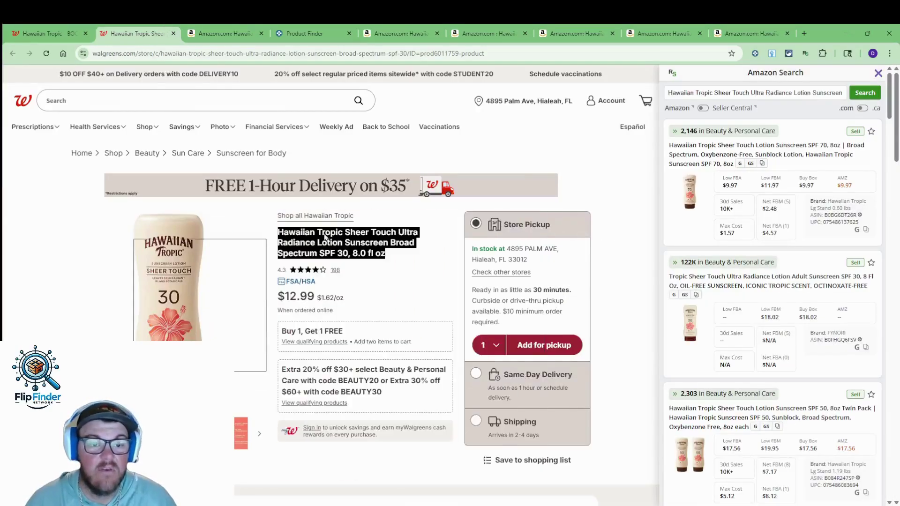
Open Walgreens' Weightless Hydration Face Lotion SPF 30, 1.7 fl oz in a new tab placed beside the Amazon sunscreen pack listing.
{"action": "left_click", "coordinate": [49, 33]}
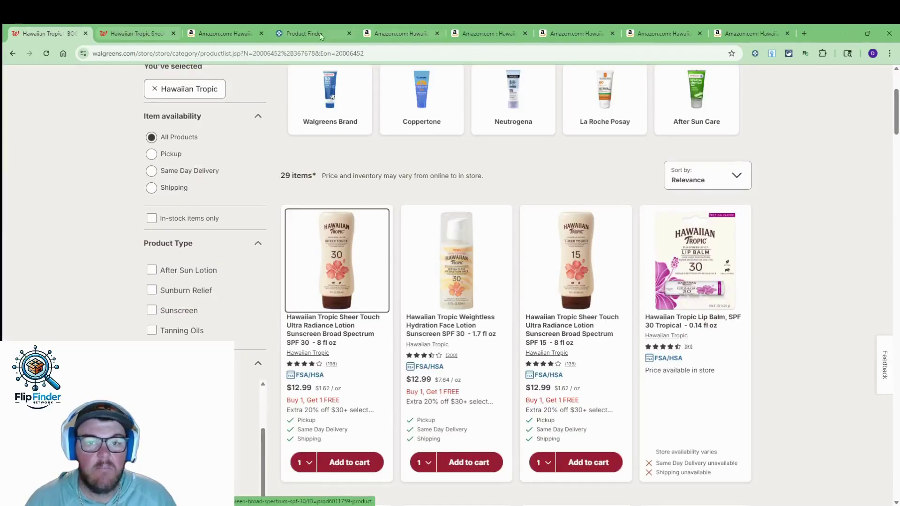
{"action": "left_click", "coordinate": [413, 32]}
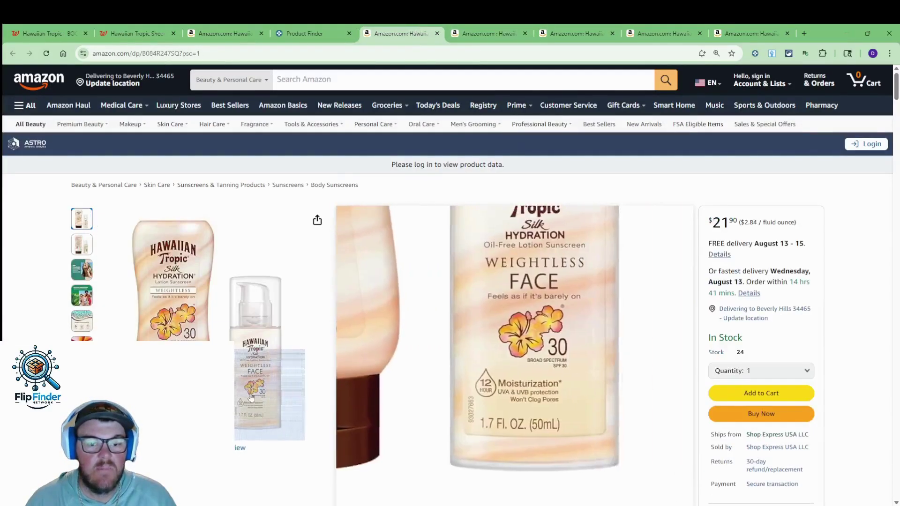
{"action": "left_click", "coordinate": [117, 30]}
{"action": "left_click", "coordinate": [56, 34]}
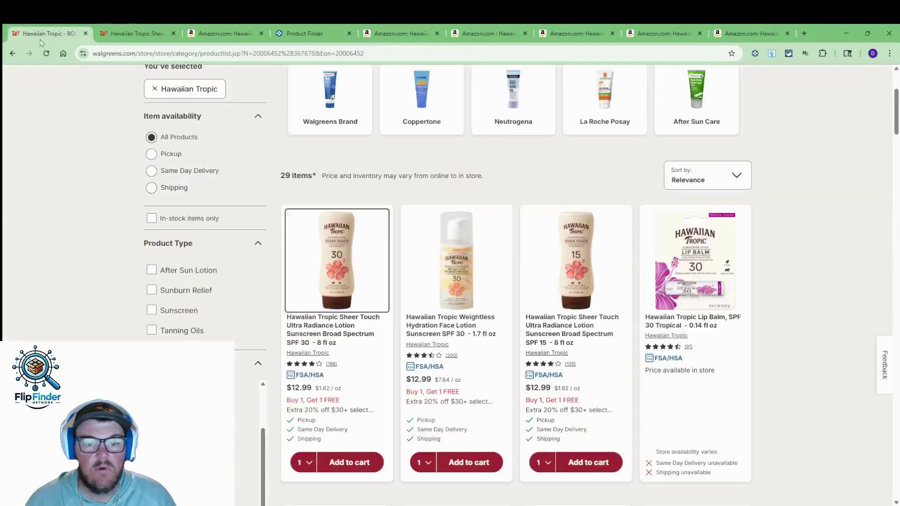
{"action": "right_click", "coordinate": [457, 257]}
{"action": "left_click", "coordinate": [488, 265]}
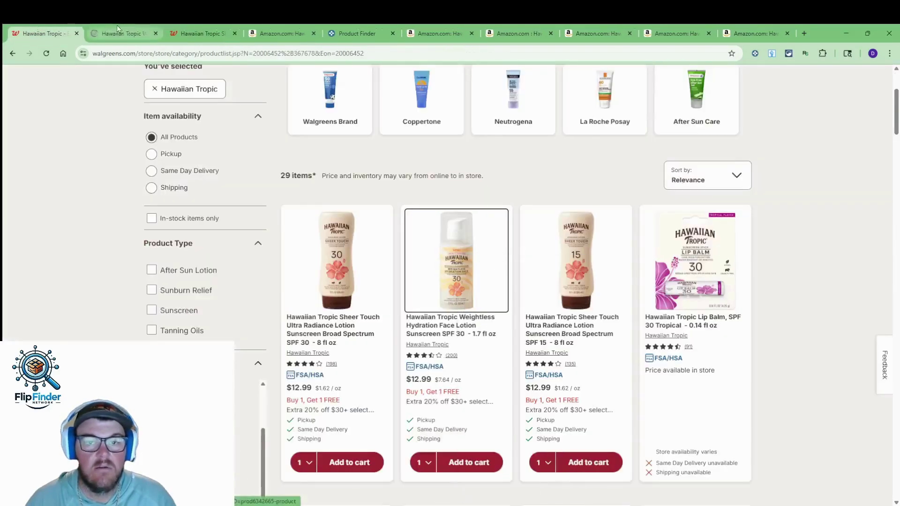
{"action": "left_click_drag", "start_coordinate": [123, 34], "coordinate": [360, 33]}
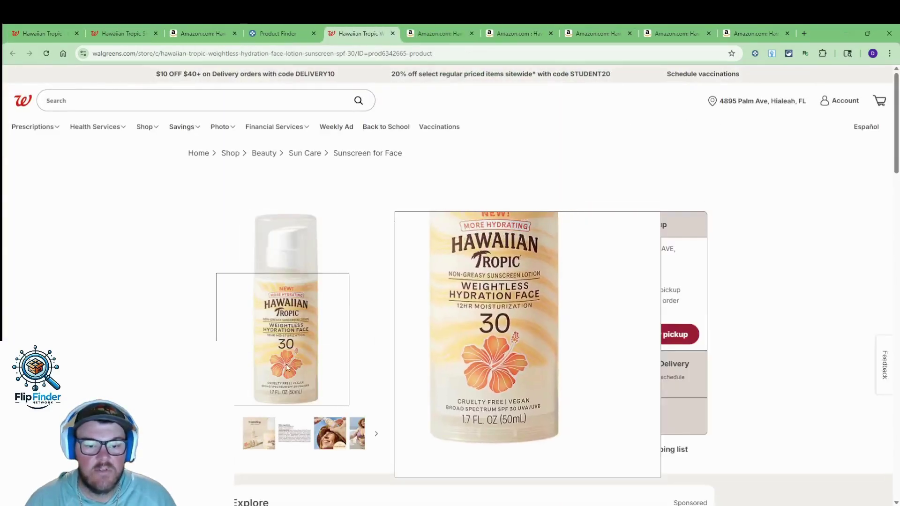
Compare the Walgreens face lotion's packaging and size with the face lotion in the Amazon pack, and look through the Walgreens product details.
{"action": "left_click", "coordinate": [431, 29]}
{"action": "mouse_move", "coordinate": [253, 375]}
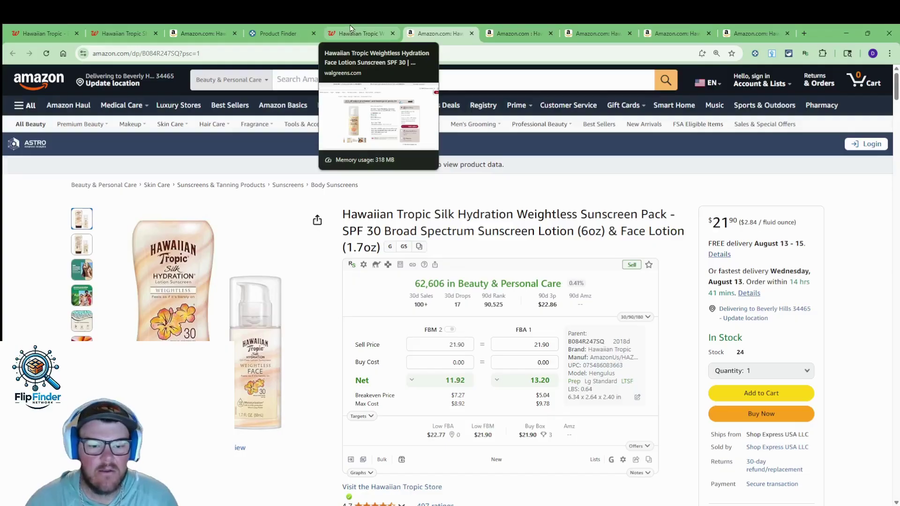
{"action": "left_click", "coordinate": [351, 29]}
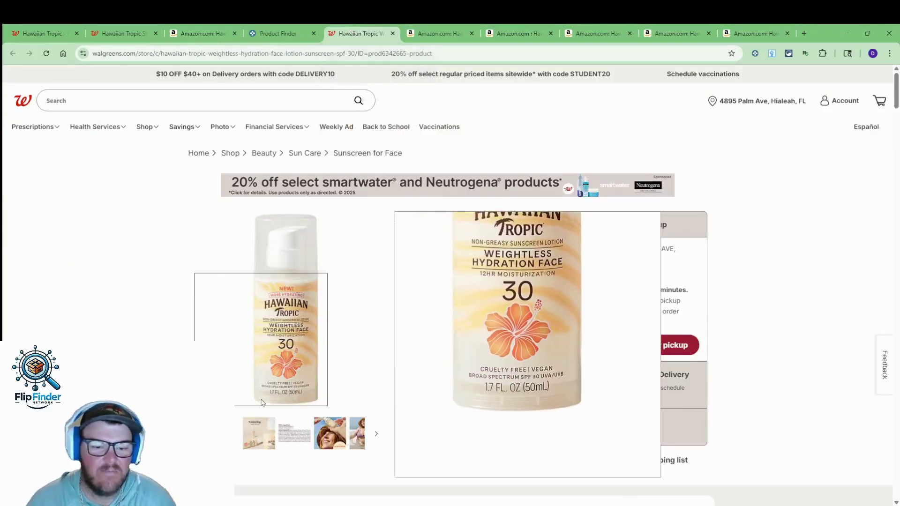
{"action": "left_click", "coordinate": [430, 29]}
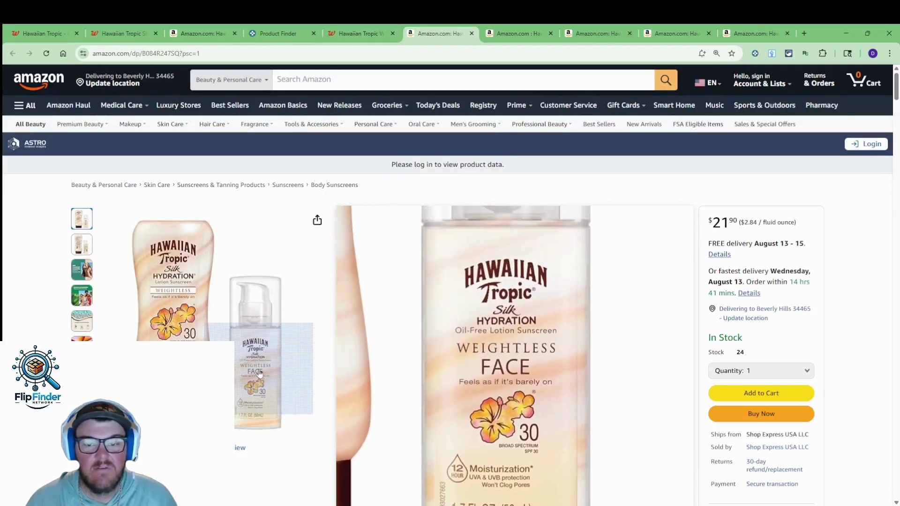
{"action": "left_click", "coordinate": [356, 33]}
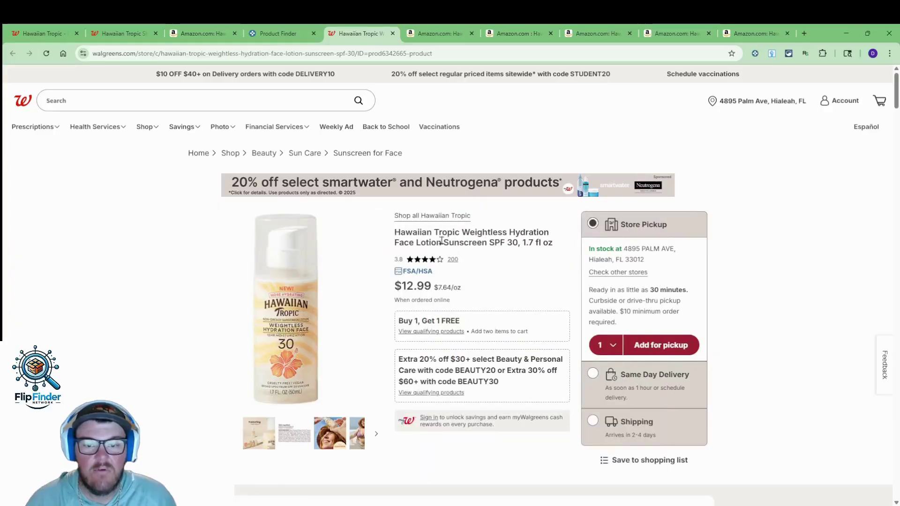
{"action": "scroll", "coordinate": [469, 216], "scroll_direction": "down", "scroll_amount": 10}
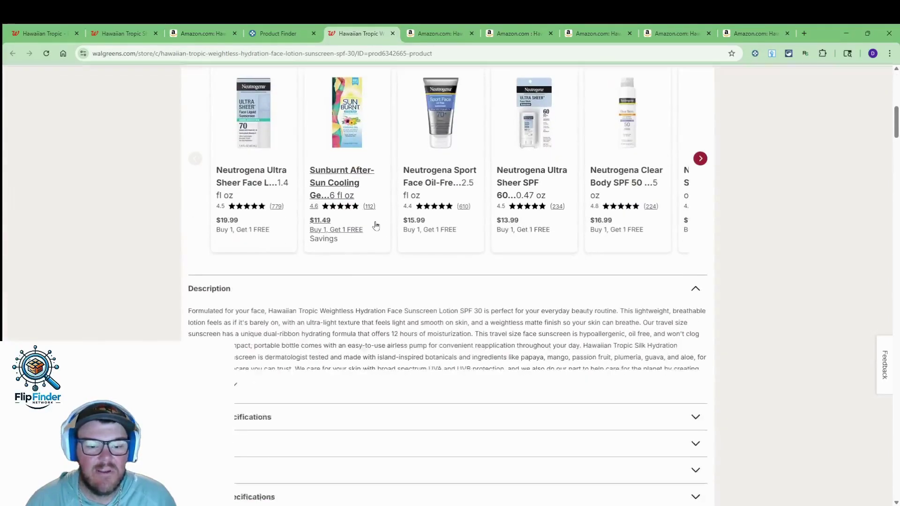
{"action": "scroll", "coordinate": [376, 225], "scroll_direction": "up", "scroll_amount": 15}
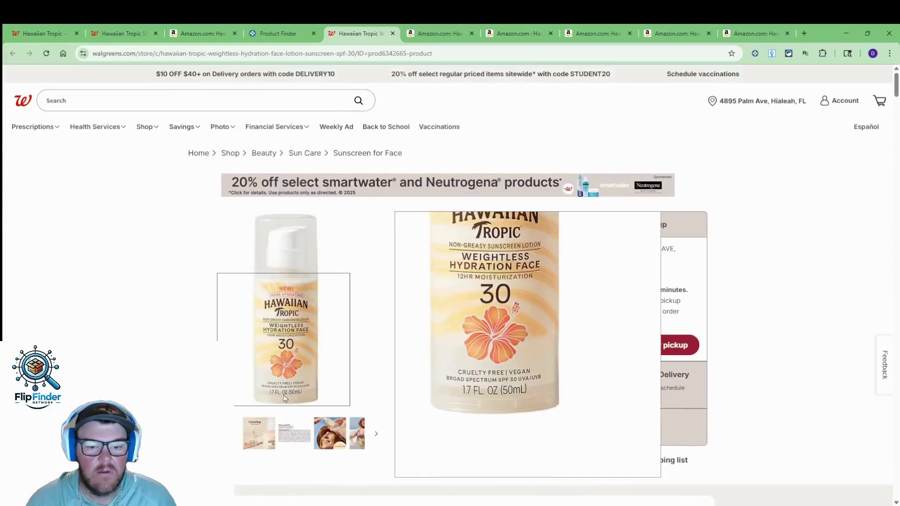
Examine the face lotion's price, the Buy 1, Get 1 FREE offer and the terms of the BEAUTY30 discount code.
{"action": "left_click_drag", "start_coordinate": [432, 285], "coordinate": [387, 285]}
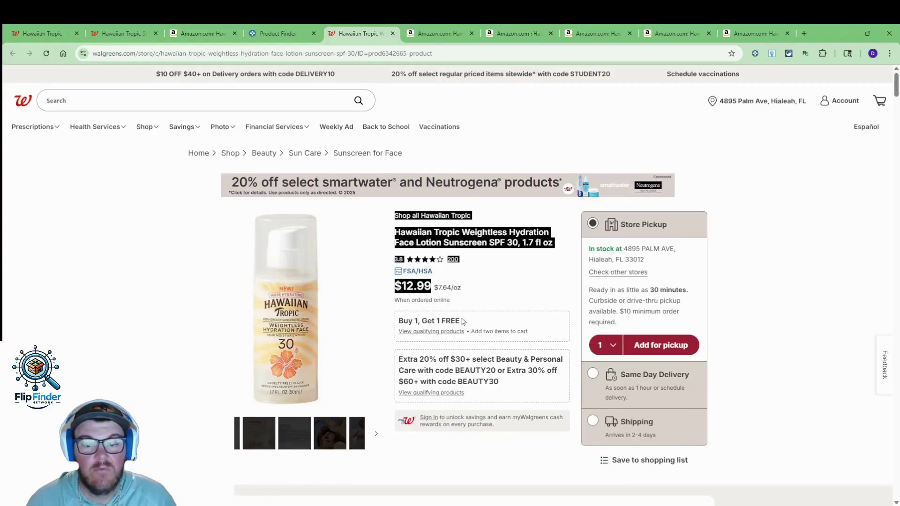
{"action": "left_click_drag", "start_coordinate": [464, 320], "coordinate": [394, 320]}
{"action": "left_click", "coordinate": [519, 294]}
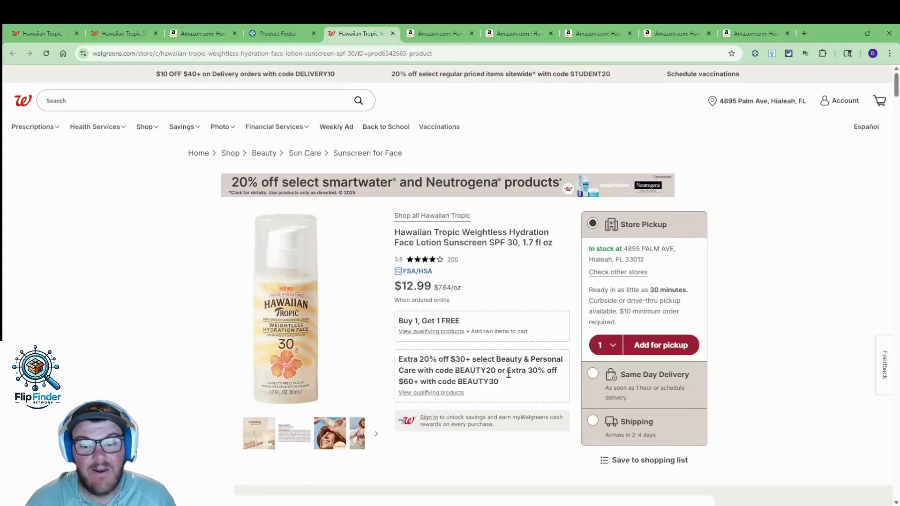
{"action": "left_click_drag", "start_coordinate": [508, 374], "coordinate": [522, 385]}
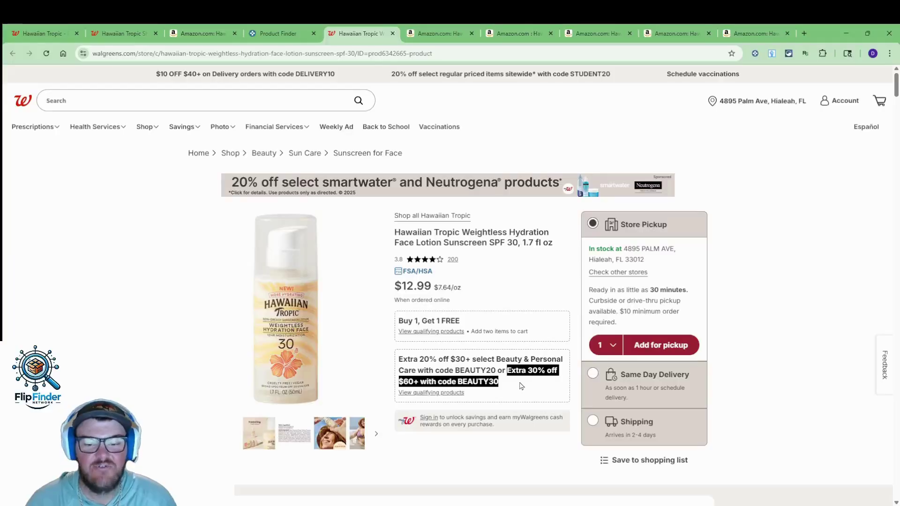
{"action": "left_click", "coordinate": [517, 388]}
{"action": "left_click_drag", "start_coordinate": [419, 381], "coordinate": [395, 388]}
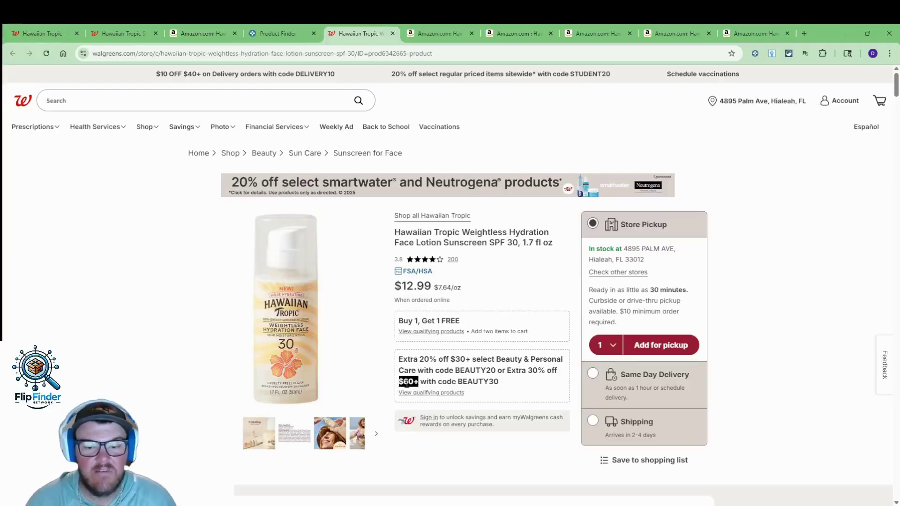
{"action": "left_click", "coordinate": [502, 389]}
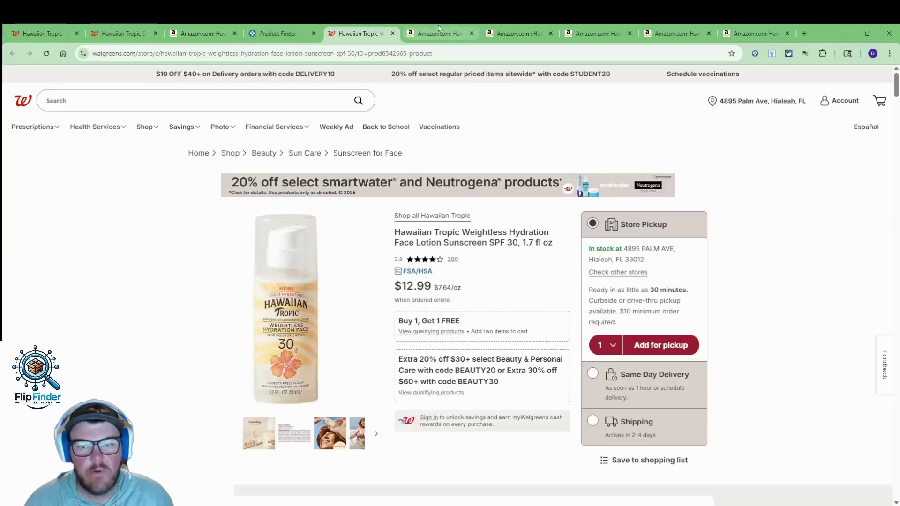
Calculate the Amazon pack's FBA buy cost as 12.99*.5, multiply it by .7, and show the FBA fees breakdown.
{"action": "mouse_move", "coordinate": [440, 29]}
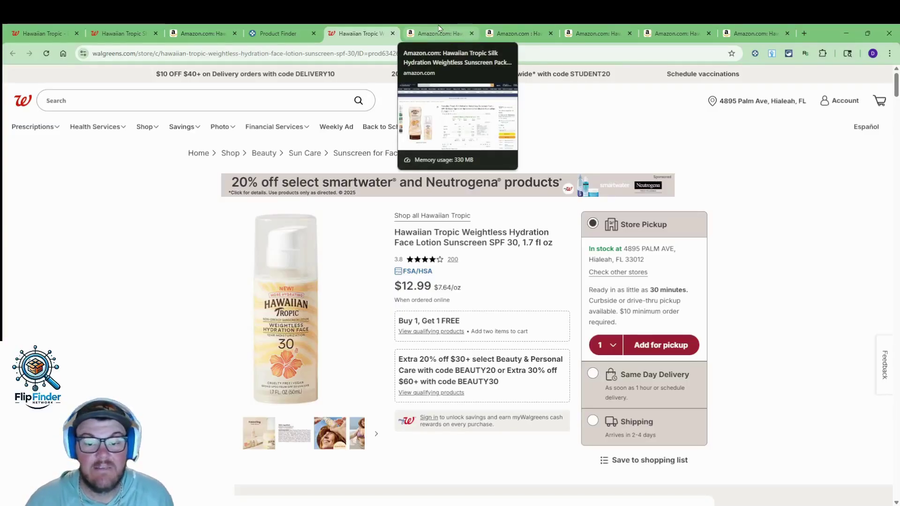
{"action": "left_click", "coordinate": [440, 29]}
{"action": "left_click", "coordinate": [535, 368]}
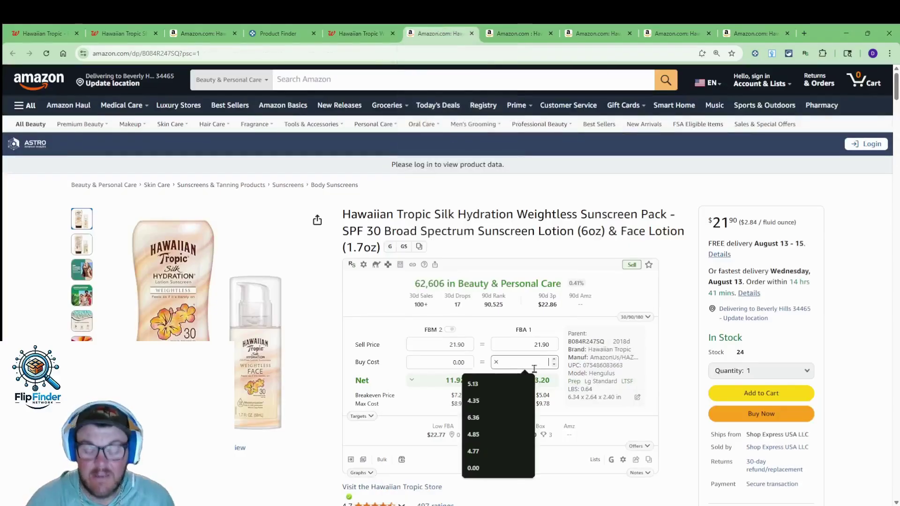
{"action": "type", "text": "12.99*.5"}
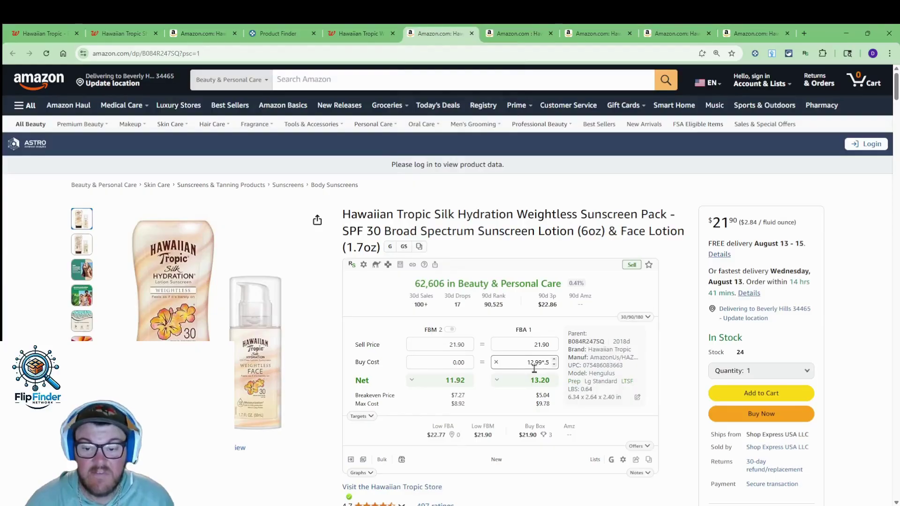
{"action": "key", "text": "Return"}
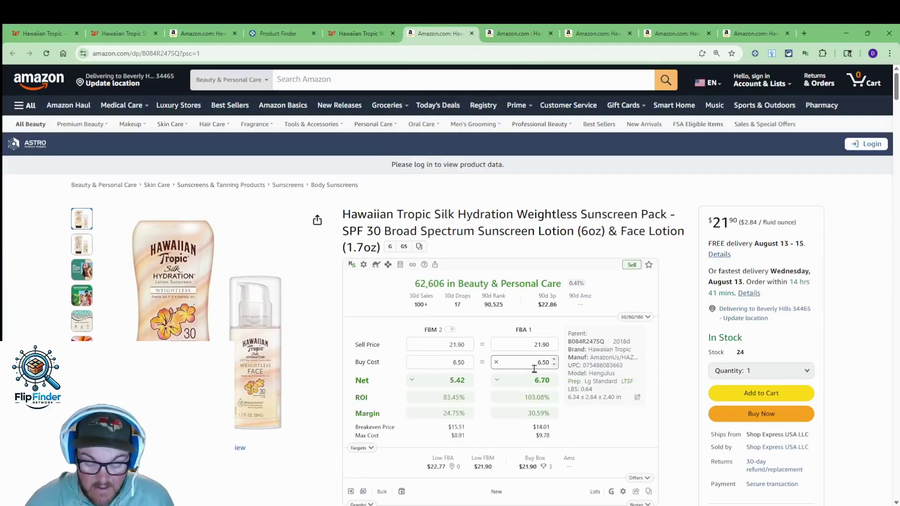
{"action": "type", "text": "*.7"}
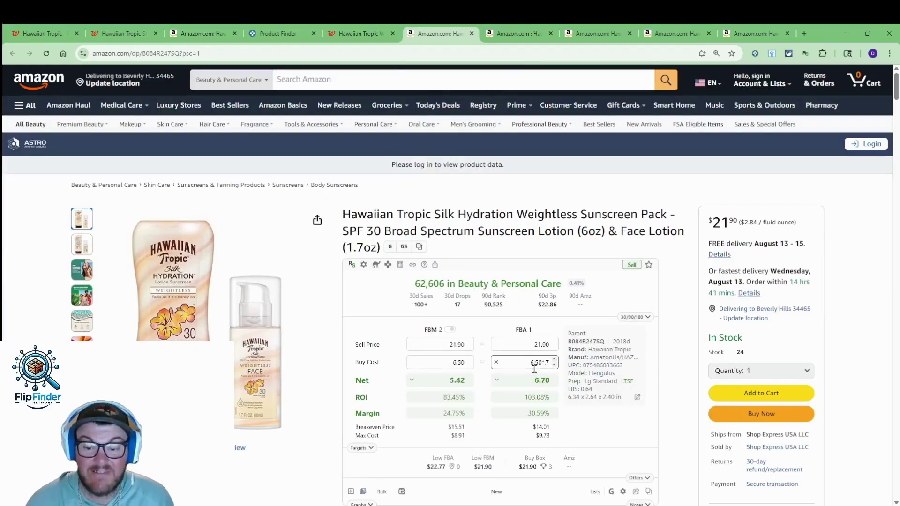
{"action": "key", "text": "Return"}
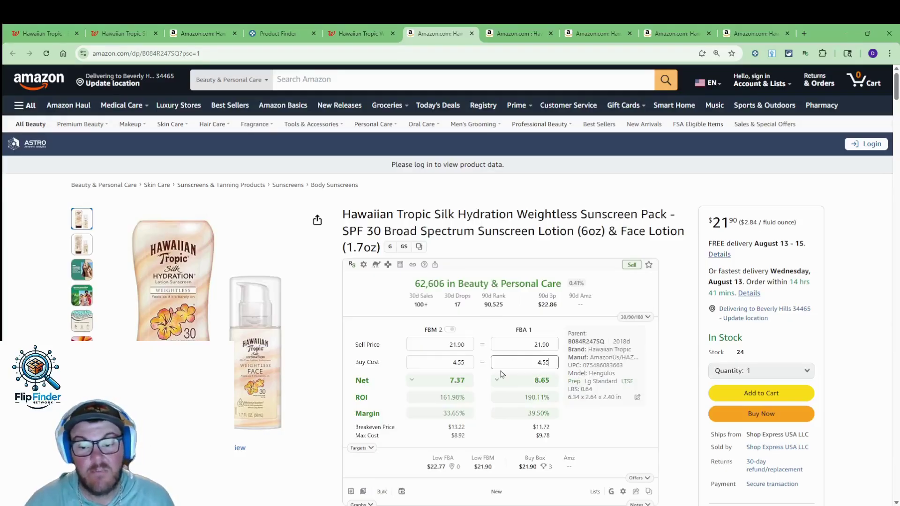
{"action": "mouse_move", "coordinate": [546, 380]}
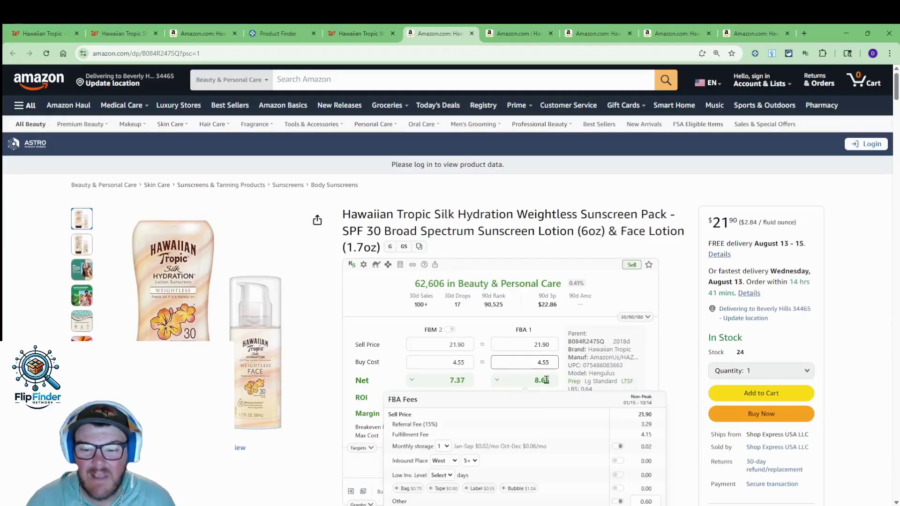
Compare the Walgreens Sheer Touch SPF 30 lotion bottle with the larger bottle in the Amazon pack.
{"action": "left_click", "coordinate": [131, 29]}
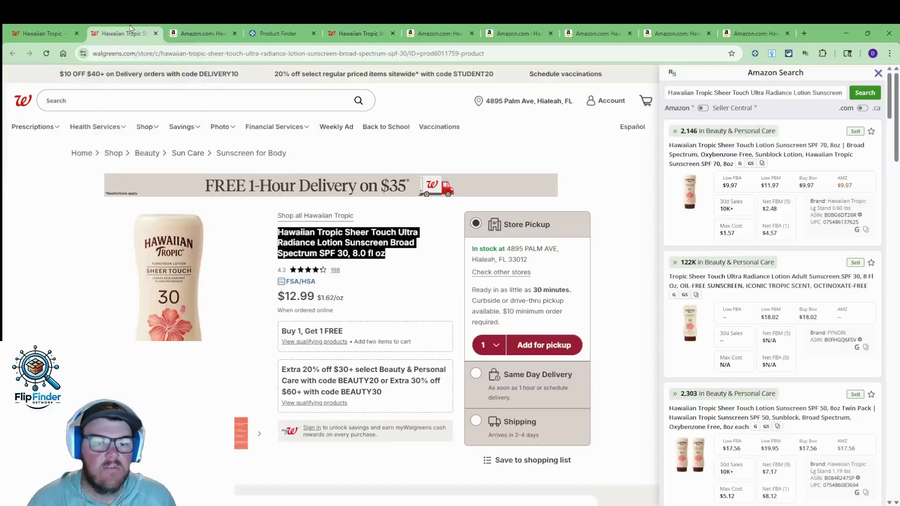
{"action": "mouse_move", "coordinate": [101, 251]}
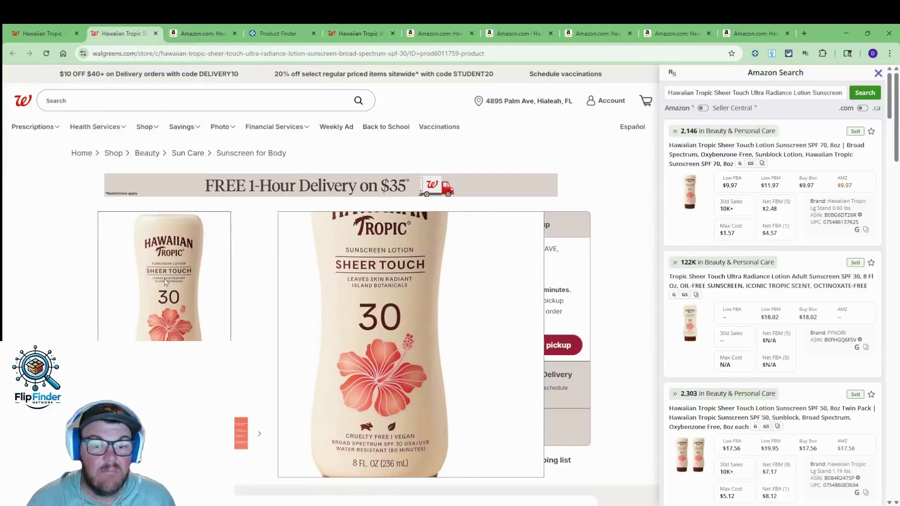
{"action": "key", "text": "ctrl+6"}
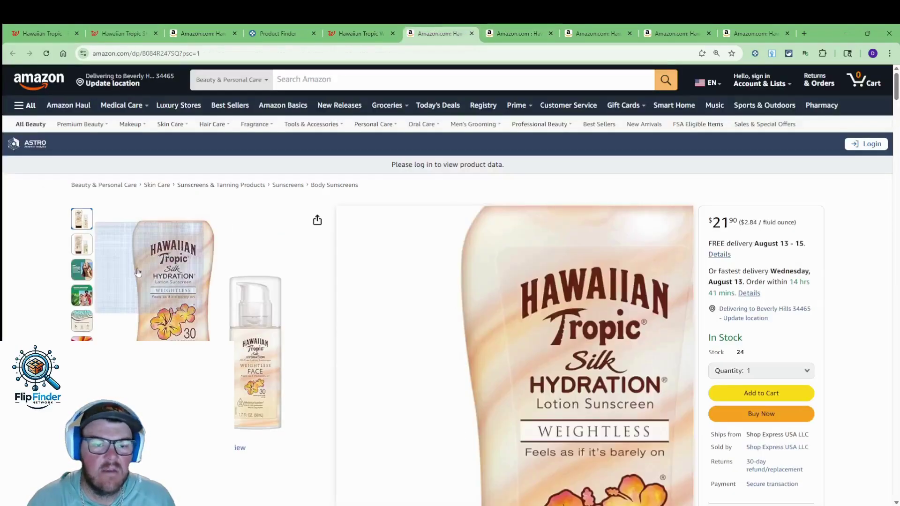
{"action": "key", "text": "ctrl+2"}
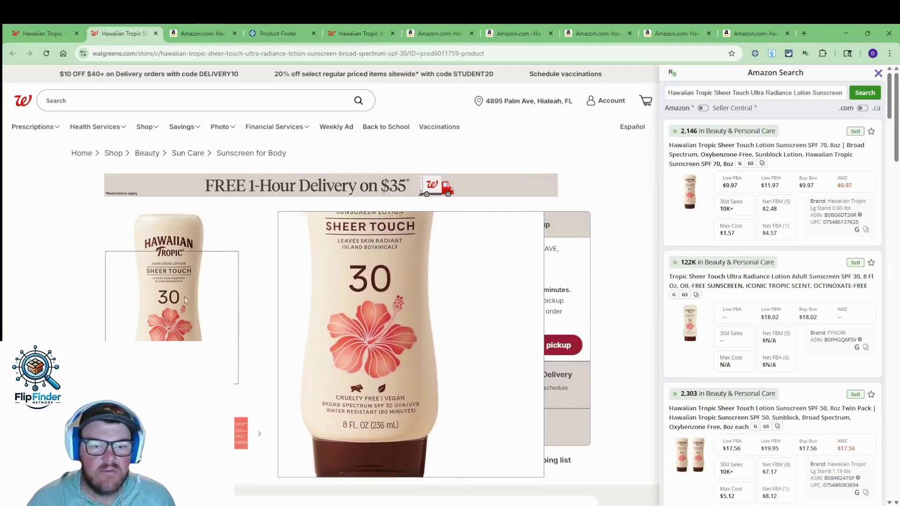
Find the Weightless Hydration Lotion Sunscreen SPF 30, 6 fl oz in Walgreens' Hawaiian Tropic list and open it in a tab beside the Amazon listing.
{"action": "key", "text": "ctrl+1"}
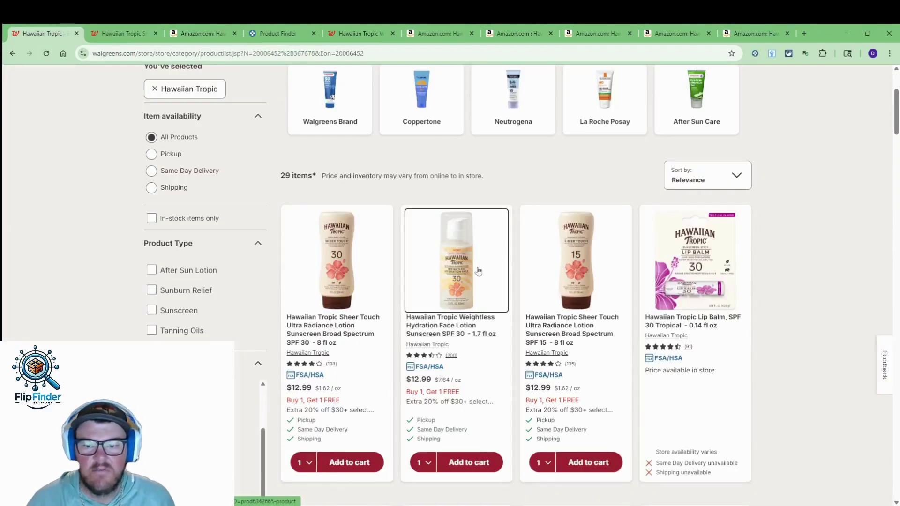
{"action": "scroll", "coordinate": [610, 216], "scroll_direction": "down", "scroll_amount": 7}
{"action": "scroll", "coordinate": [582, 173], "scroll_direction": "down", "scroll_amount": 13}
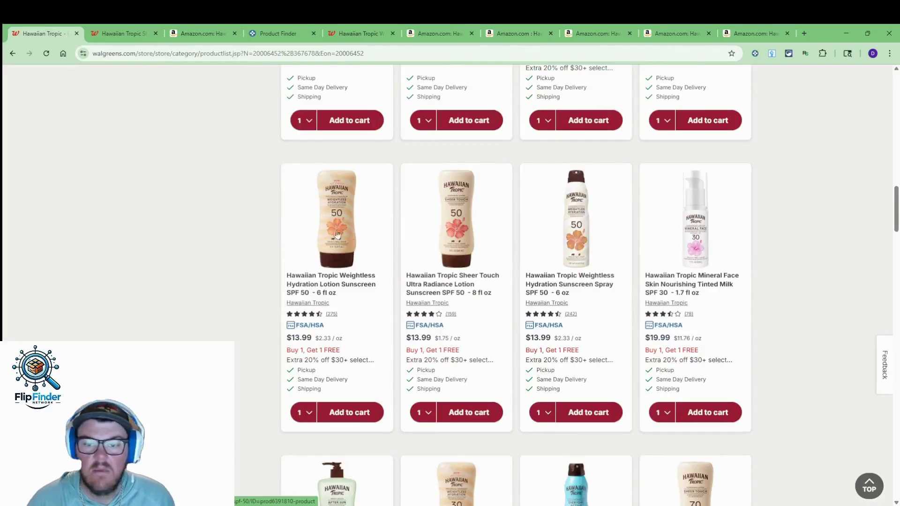
{"action": "scroll", "coordinate": [503, 271], "scroll_direction": "down", "scroll_amount": 3}
{"action": "scroll", "coordinate": [503, 271], "scroll_direction": "down", "scroll_amount": 3}
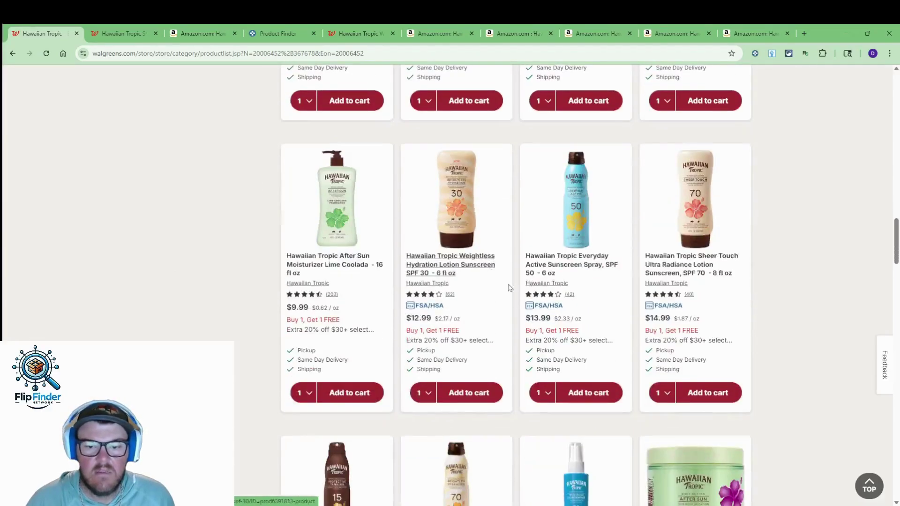
{"action": "right_click", "coordinate": [450, 174]}
{"action": "left_click", "coordinate": [484, 187]}
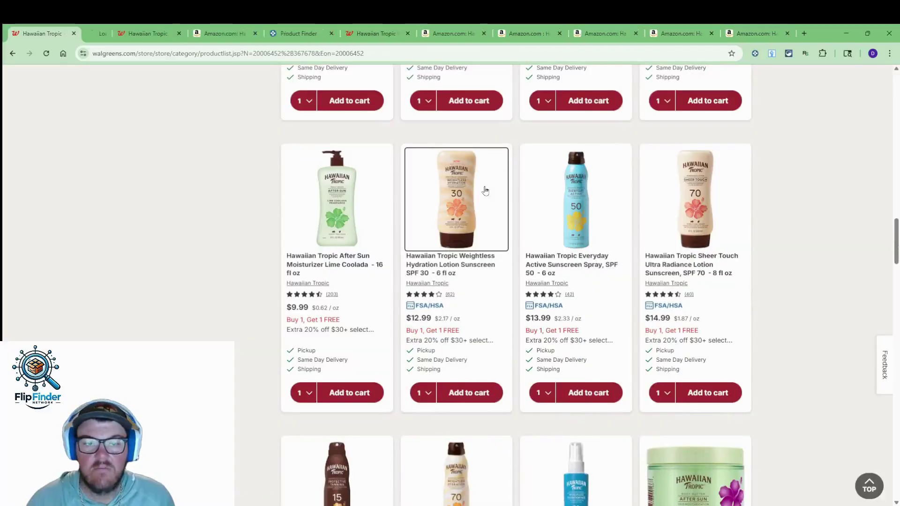
{"action": "left_click", "coordinate": [394, 33]}
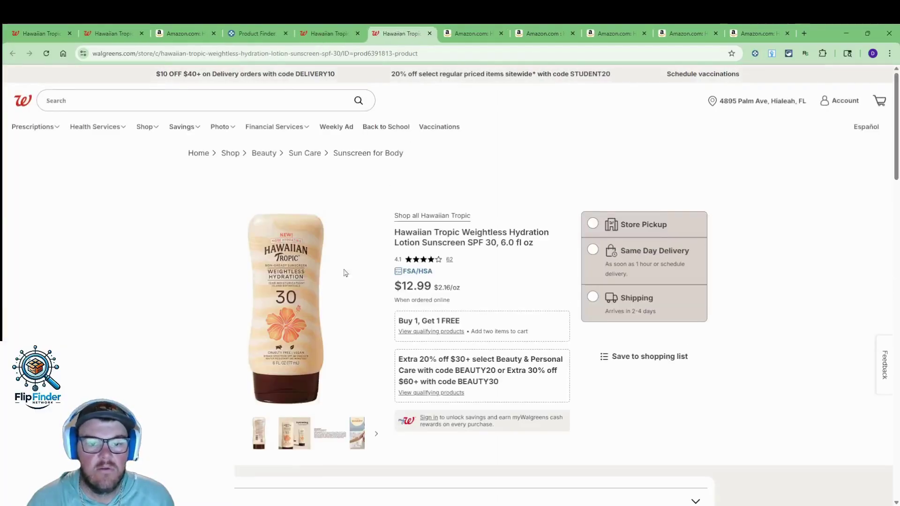
Compare the 6 fl oz Weightless Hydration lotion's label with the lotion bottle in the Amazon pack listing.
{"action": "mouse_move", "coordinate": [302, 269]}
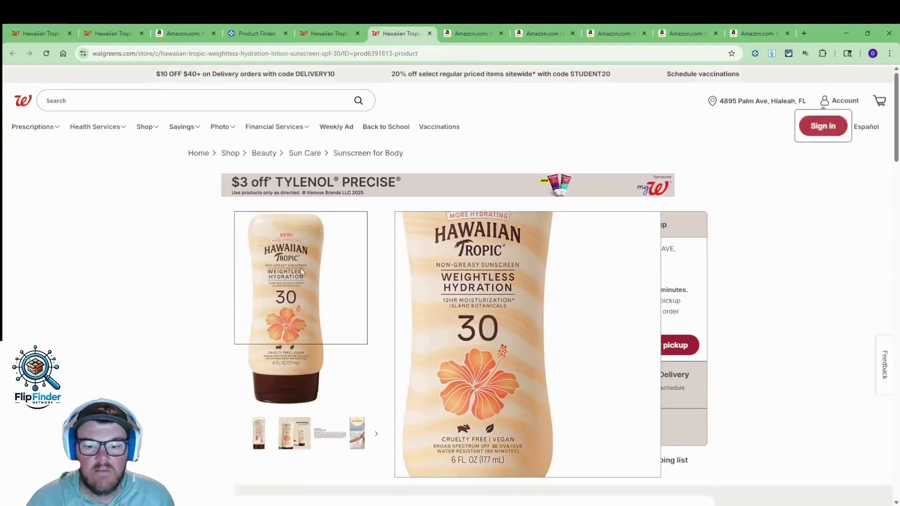
{"action": "left_click", "coordinate": [464, 33]}
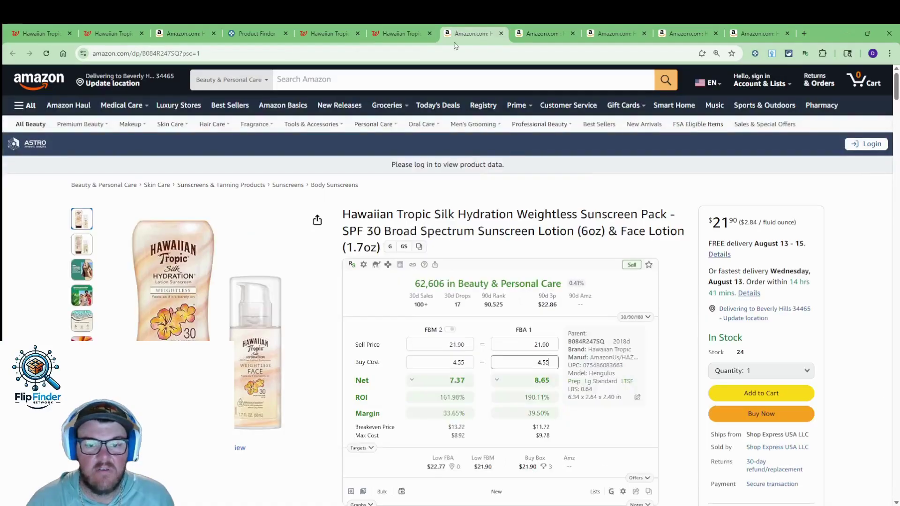
{"action": "mouse_move", "coordinate": [173, 328]}
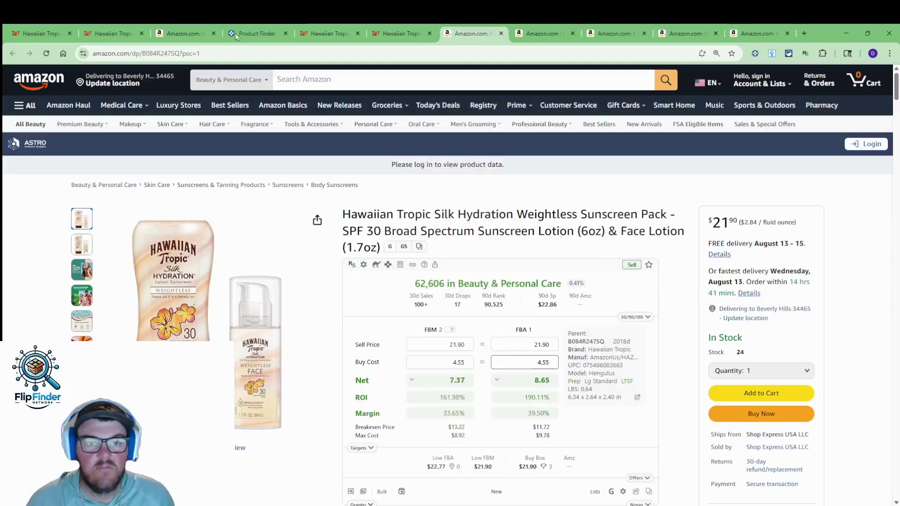
Check the Walgreens price of the 6 fl oz Weightless Hydration lotion and set the Amazon pack's FBA buy cost to 9.10.
{"action": "left_click", "coordinate": [347, 33]}
{"action": "left_click", "coordinate": [375, 31]}
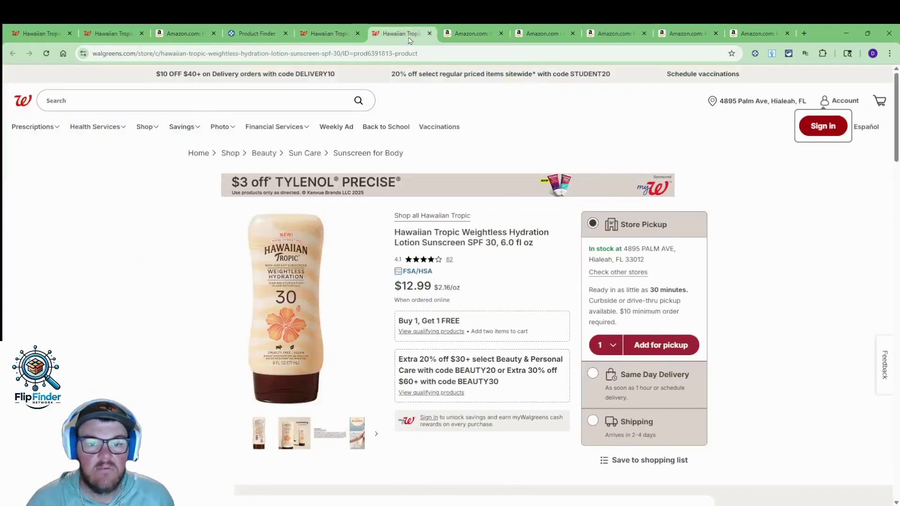
{"action": "mouse_move", "coordinate": [291, 333]}
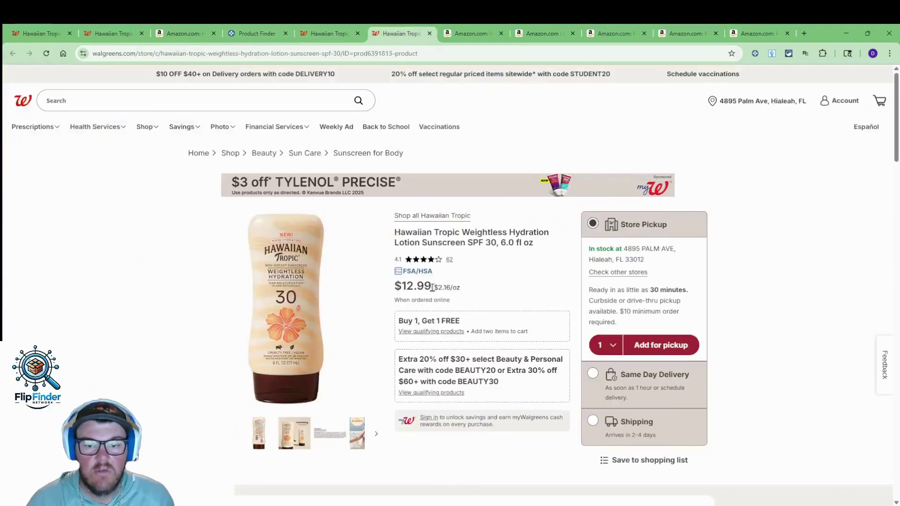
{"action": "left_click", "coordinate": [483, 30]}
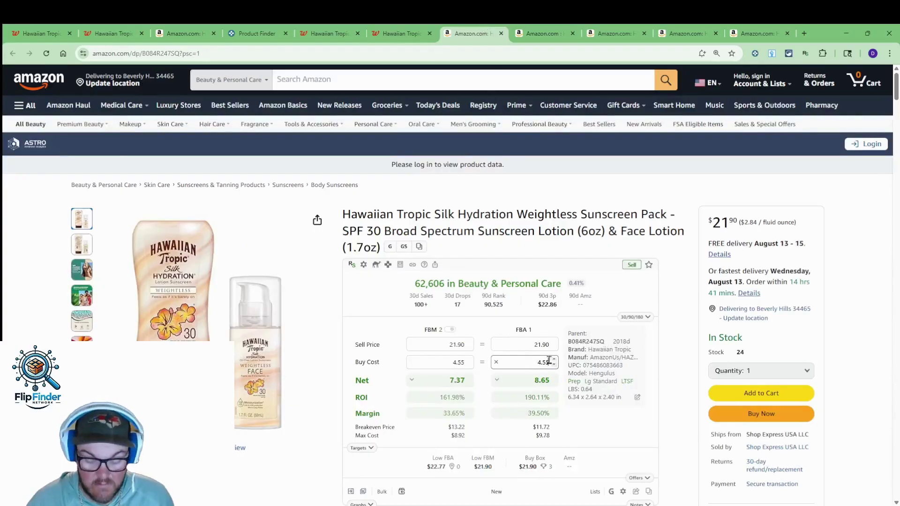
{"action": "type", "text": "9.10"}
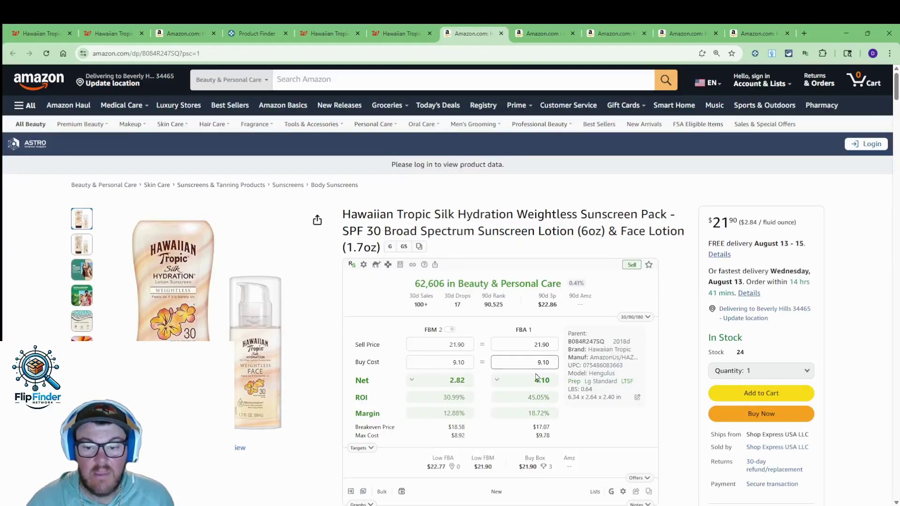
{"action": "mouse_move", "coordinate": [536, 385]}
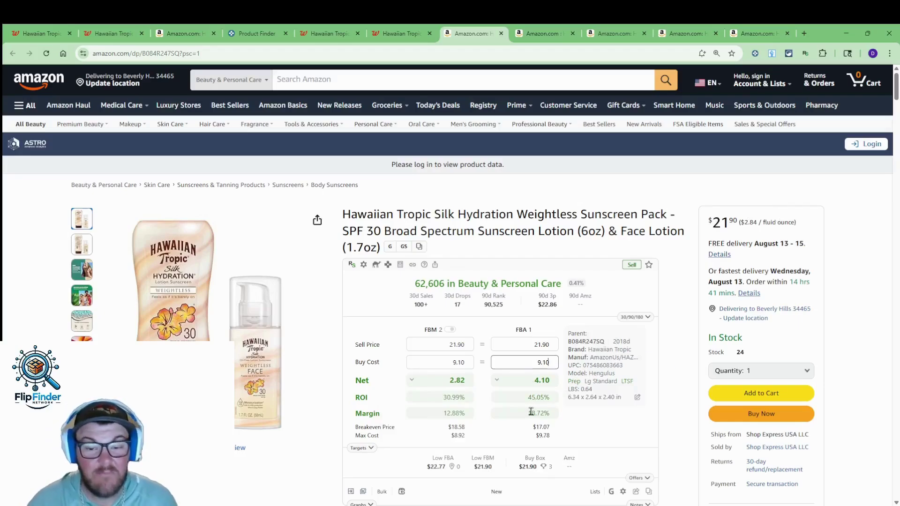
{"action": "mouse_move", "coordinate": [637, 266]}
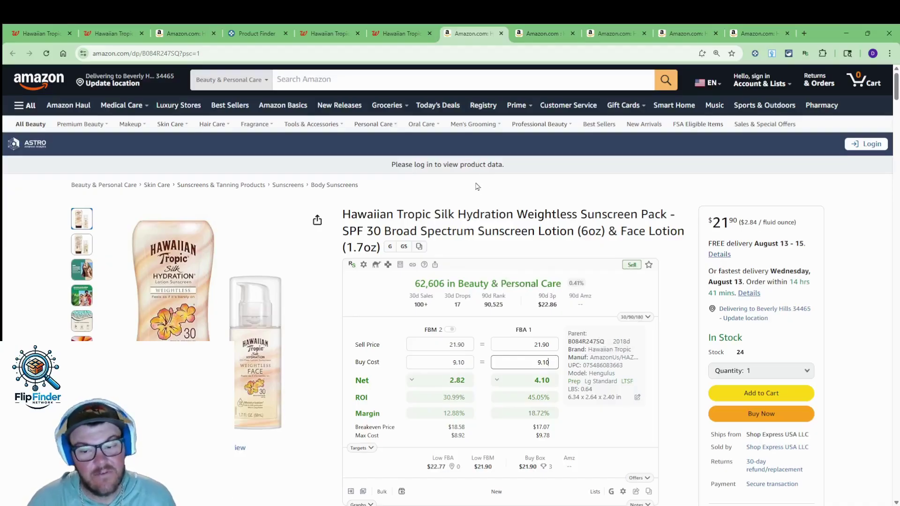
Set the pack's price history range to Year and examine its buy box price, sales rank and offer count over time.
{"action": "scroll", "coordinate": [483, 196], "scroll_direction": "down", "scroll_amount": 10}
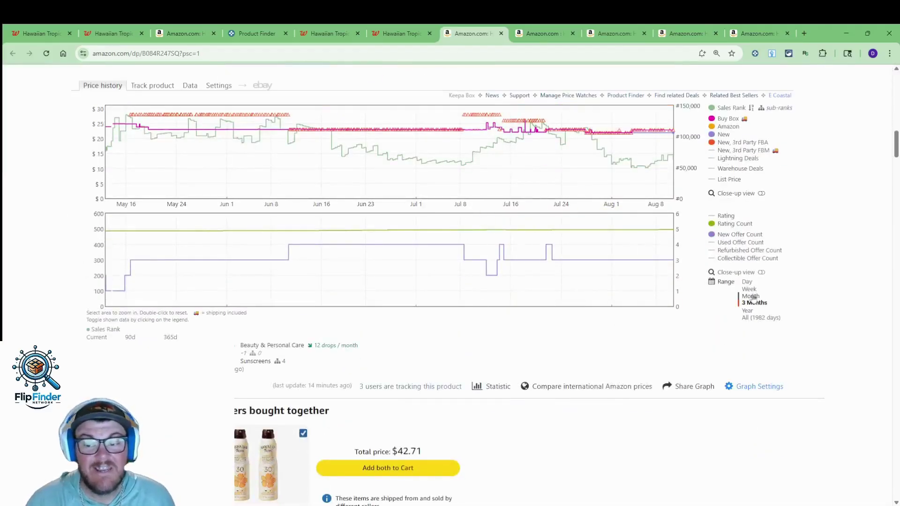
{"action": "mouse_move", "coordinate": [655, 144]}
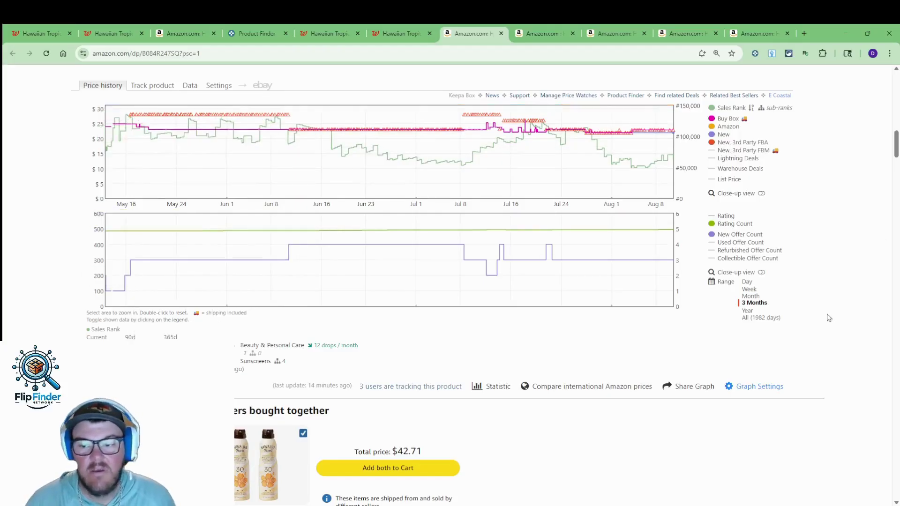
{"action": "left_click", "coordinate": [753, 311]}
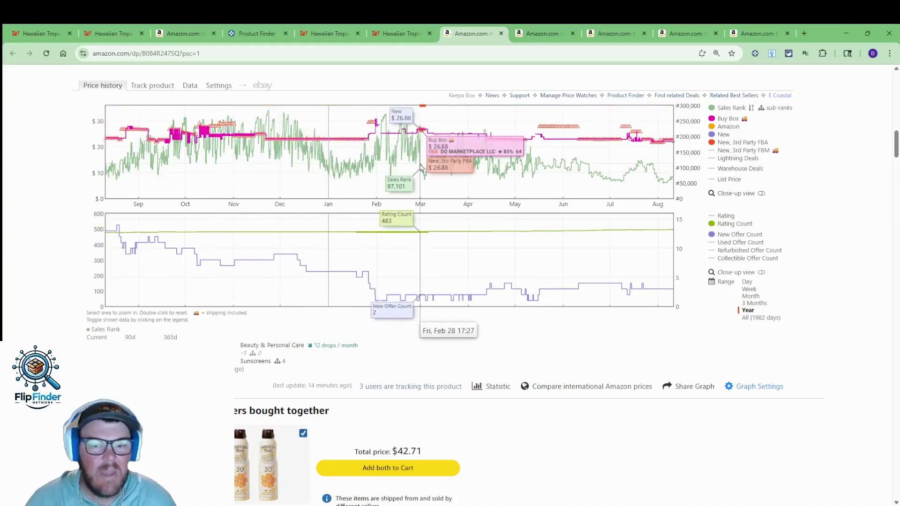
{"action": "right_click", "coordinate": [516, 234]}
{"action": "key", "text": "Escape"}
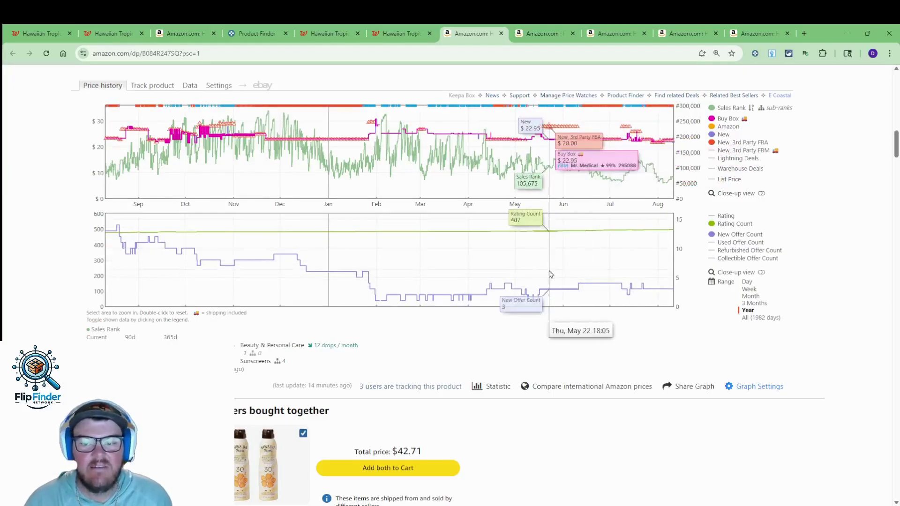
Show the pack's seller offers data with historical offers included.
{"action": "left_click", "coordinate": [189, 85]}
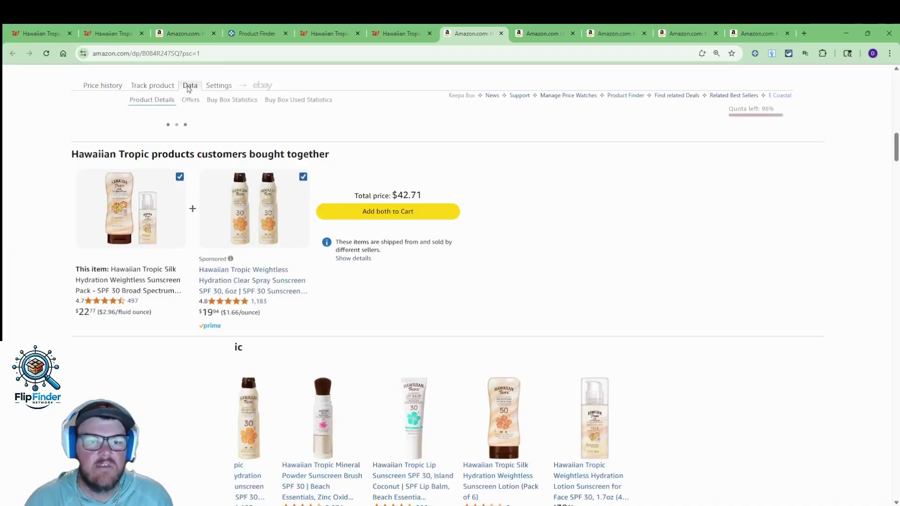
{"action": "left_click", "coordinate": [191, 101]}
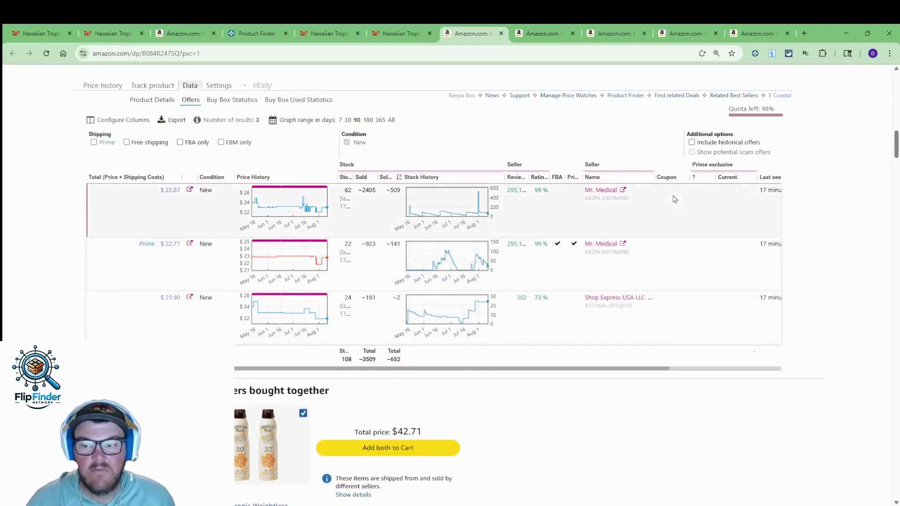
{"action": "left_click", "coordinate": [723, 143]}
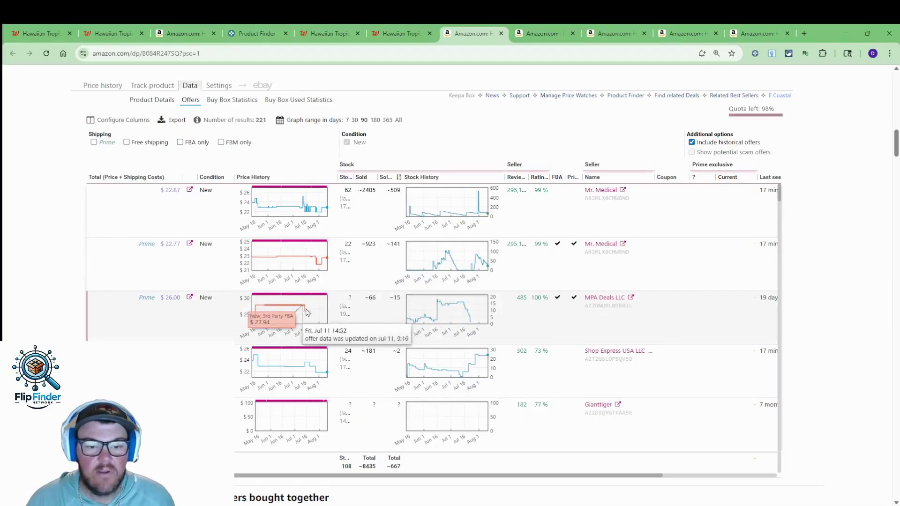
Review the pack's current selling price and its FBA fees breakdown on the Amazon listing.
{"action": "scroll", "coordinate": [196, 337], "scroll_direction": "up", "scroll_amount": 15}
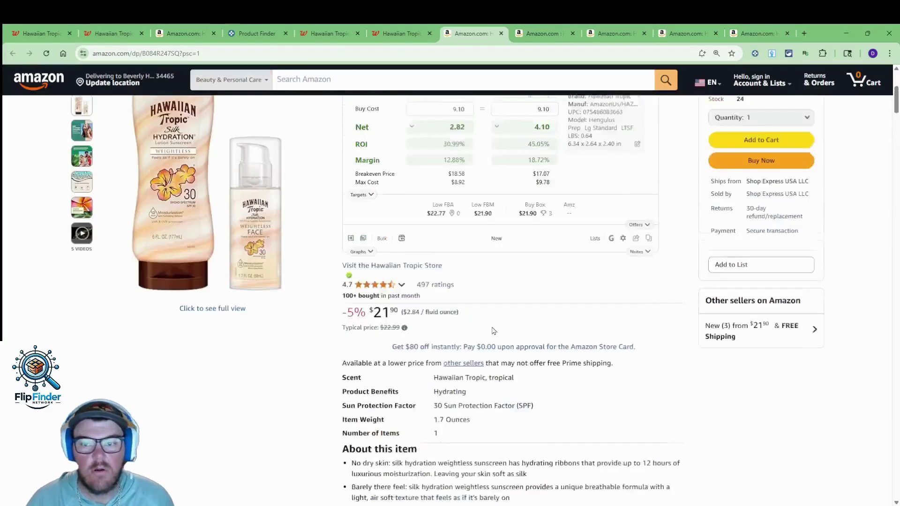
{"action": "left_click_drag", "start_coordinate": [735, 222], "coordinate": [710, 221]}
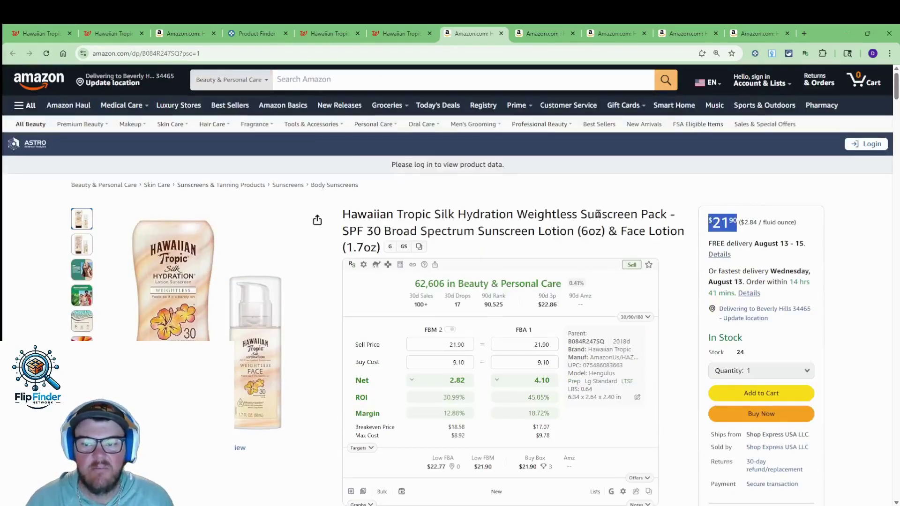
{"action": "left_click", "coordinate": [584, 217]}
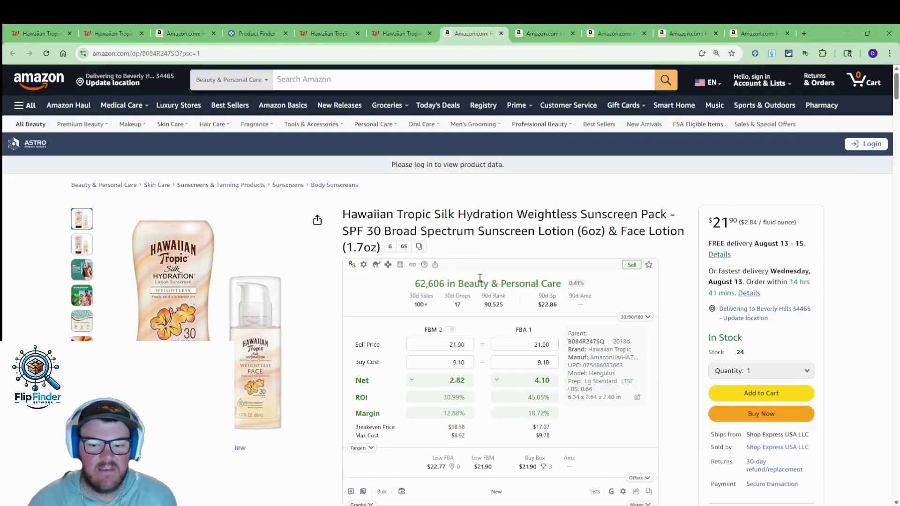
{"action": "mouse_move", "coordinate": [536, 385]}
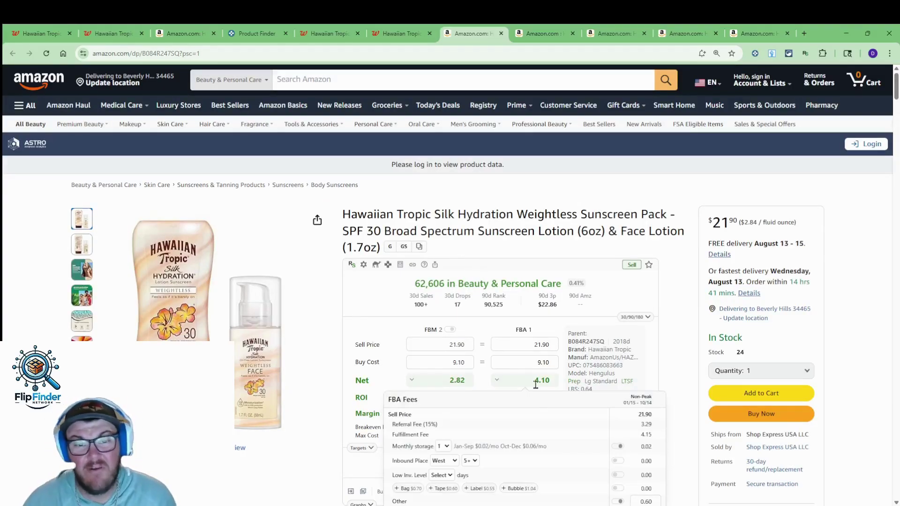
Switch to Keepa's Product Finder and review the Silk Hydration Weightless pack and the neighbouring After Sun Lotion entry.
{"action": "left_click", "coordinate": [257, 33]}
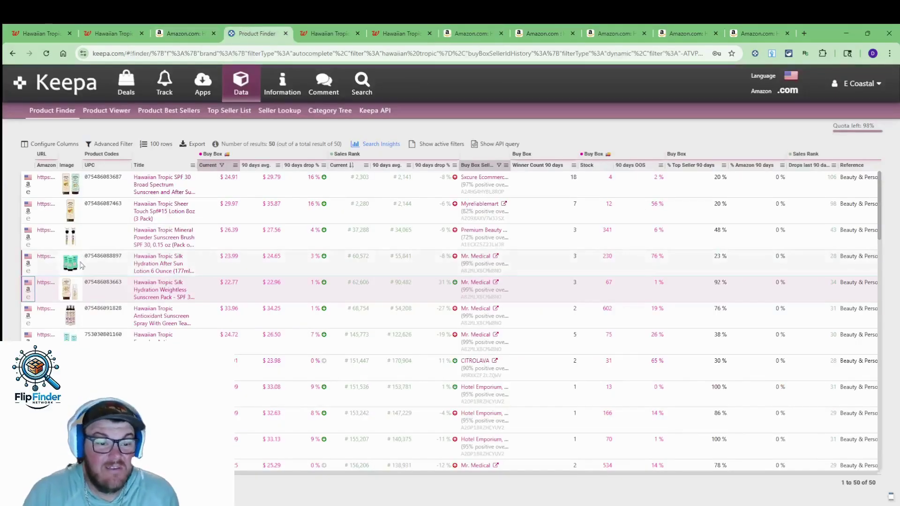
{"action": "mouse_move", "coordinate": [69, 293]}
{"action": "mouse_move", "coordinate": [144, 266]}
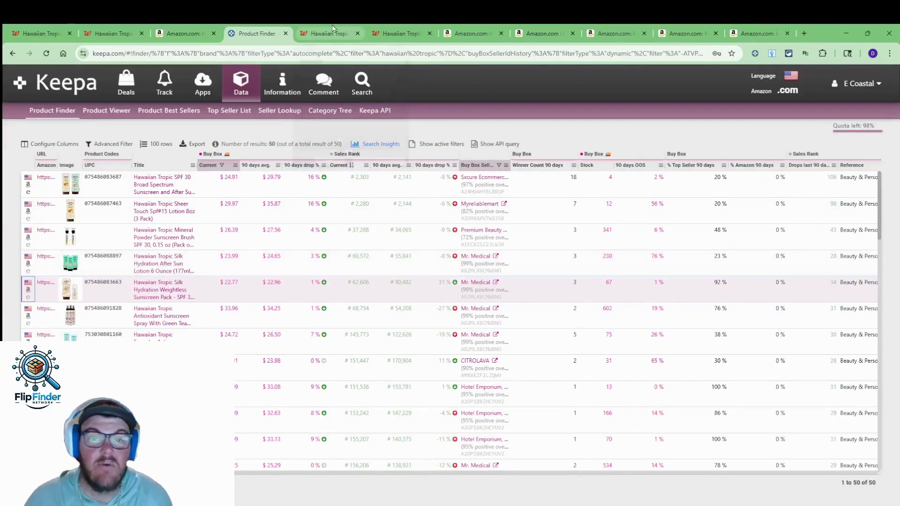
{"action": "mouse_move", "coordinate": [479, 28]}
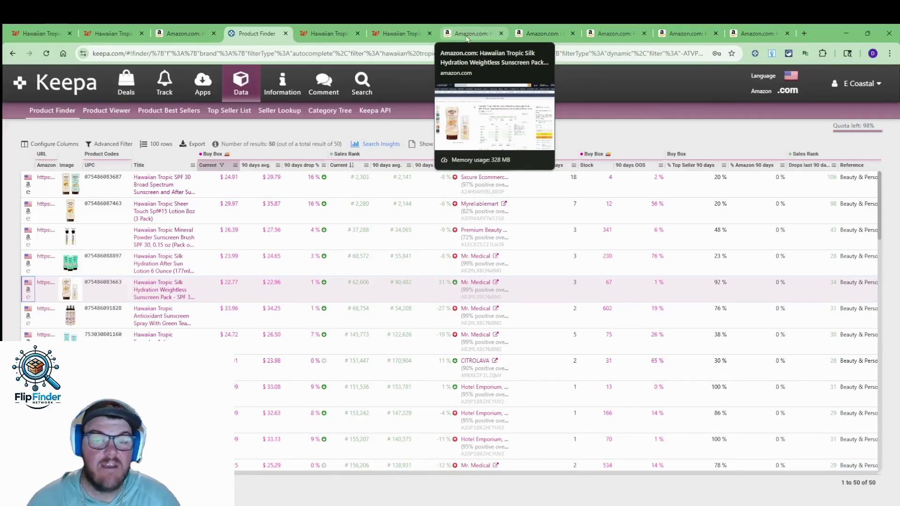
Close the two Walgreens SPF 30 lotion tabs and the Weightless pack listing, bringing up the After Sun Lotion 3 Pack listing.
{"action": "left_click", "coordinate": [466, 37]}
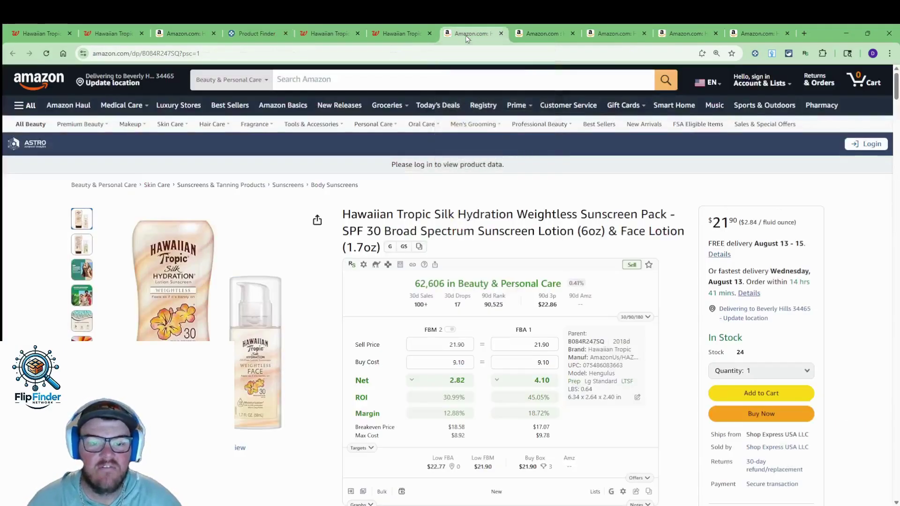
{"action": "left_click", "coordinate": [340, 37]}
{"action": "left_click", "coordinate": [355, 36]}
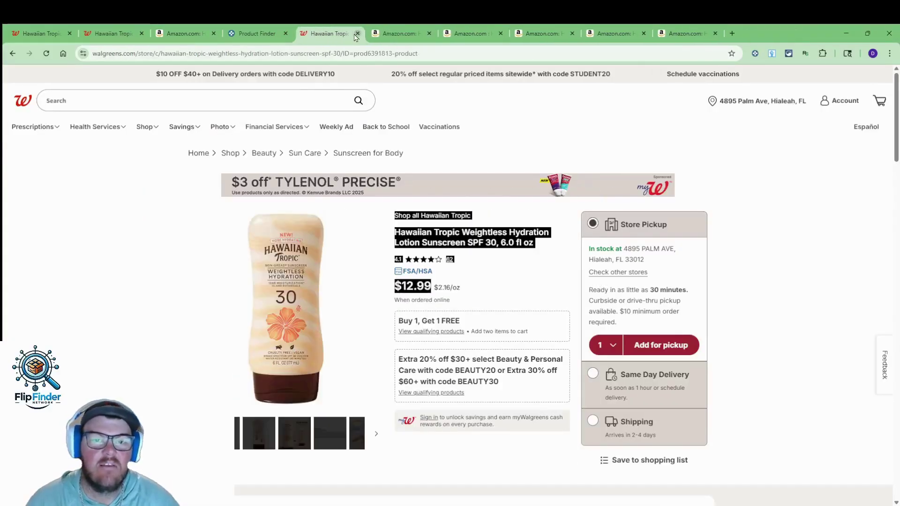
{"action": "left_click", "coordinate": [356, 36]}
{"action": "left_click", "coordinate": [356, 35]}
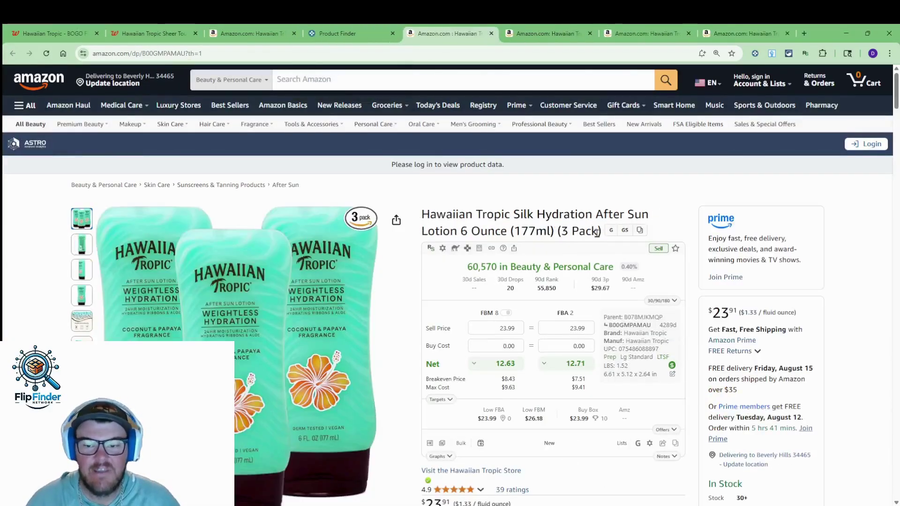
{"action": "mouse_move", "coordinate": [244, 323]}
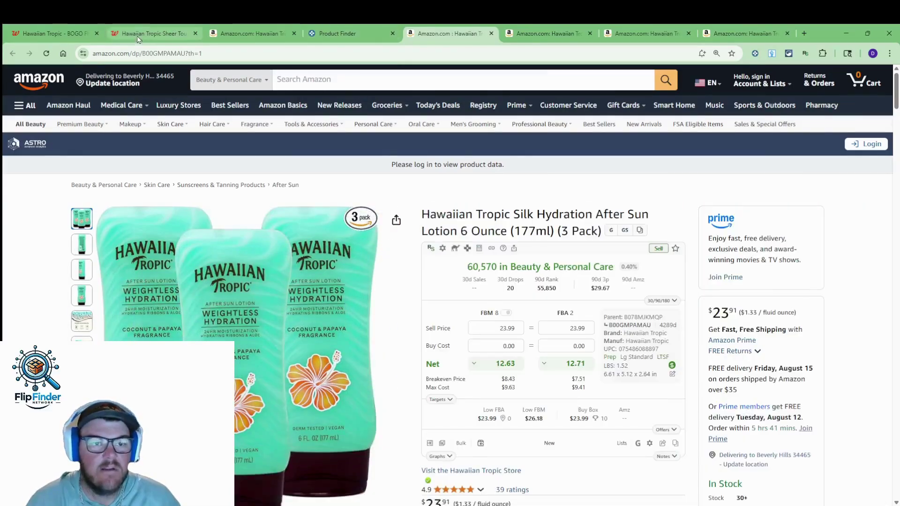
Find the After Sun Lotion Coconut Papaya, 6 fl oz in Walgreens' Hawaiian Tropic list and open it in a tab beside its Amazon listing.
{"action": "left_click", "coordinate": [132, 29]}
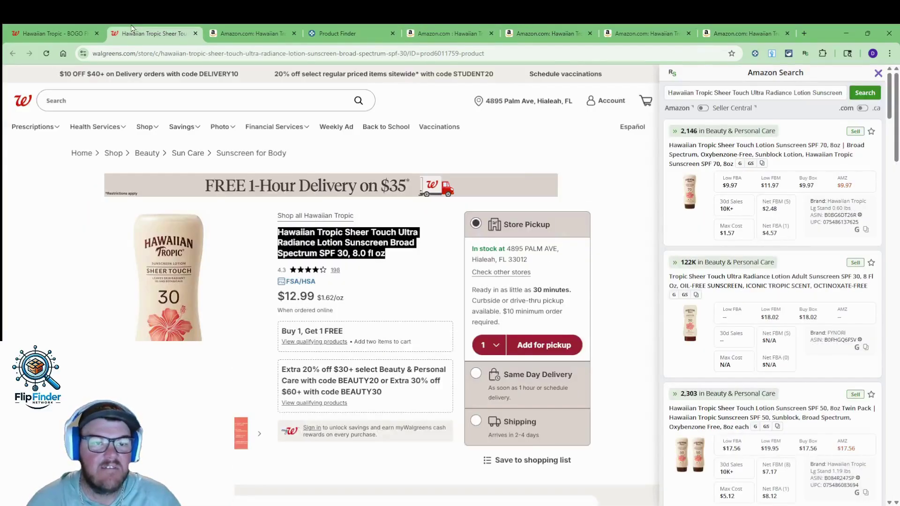
{"action": "left_click", "coordinate": [52, 34]}
{"action": "scroll", "coordinate": [569, 304], "scroll_direction": "down", "scroll_amount": 5}
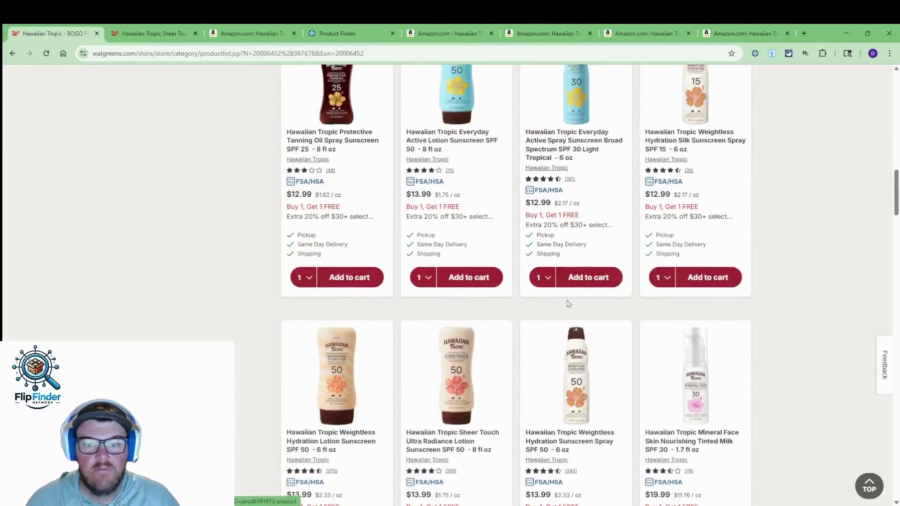
{"action": "scroll", "coordinate": [568, 304], "scroll_direction": "up", "scroll_amount": 10}
{"action": "scroll", "coordinate": [586, 300], "scroll_direction": "down", "scroll_amount": 3}
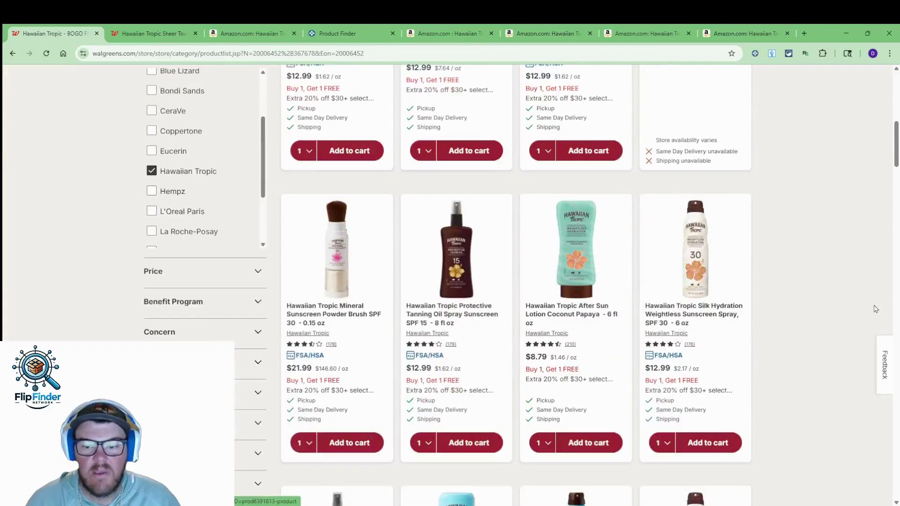
{"action": "right_click", "coordinate": [604, 251]}
{"action": "left_click", "coordinate": [628, 255]}
{"action": "left_click", "coordinate": [195, 33]}
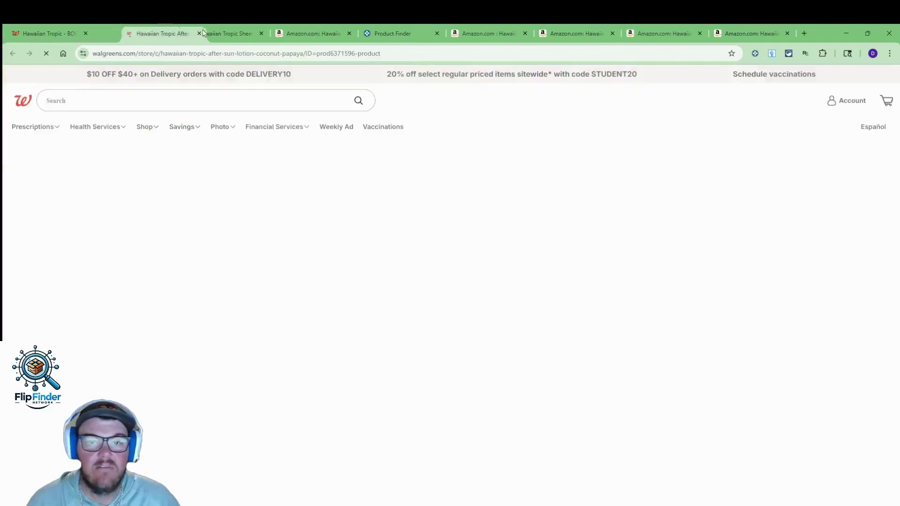
{"action": "left_click_drag", "start_coordinate": [203, 32], "coordinate": [441, 33]}
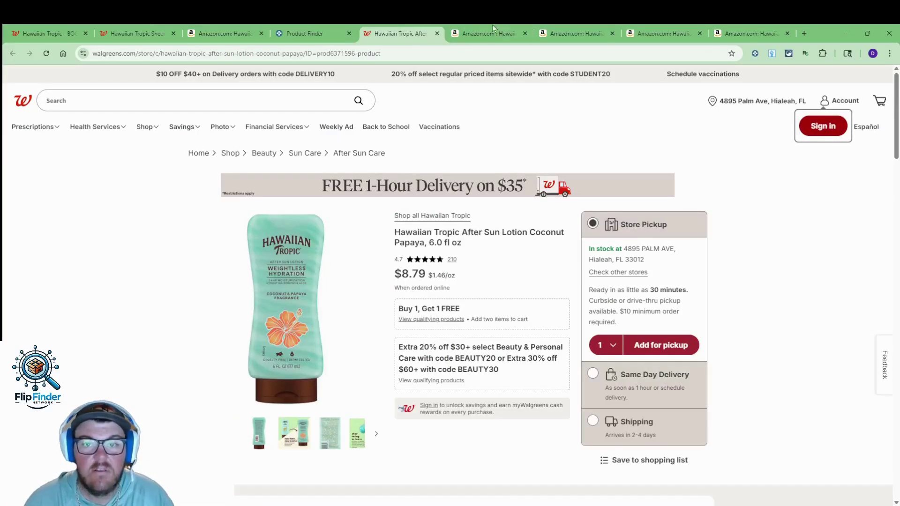
Compare the title and bottle of the Amazon After Sun Lotion 3 Pack with the Walgreens Coconut Papaya lotion.
{"action": "key", "text": "ctrl+Tab"}
{"action": "left_click_drag", "start_coordinate": [599, 214], "coordinate": [471, 232]}
{"action": "left_click", "coordinate": [471, 232]}
{"action": "left_click", "coordinate": [385, 32]}
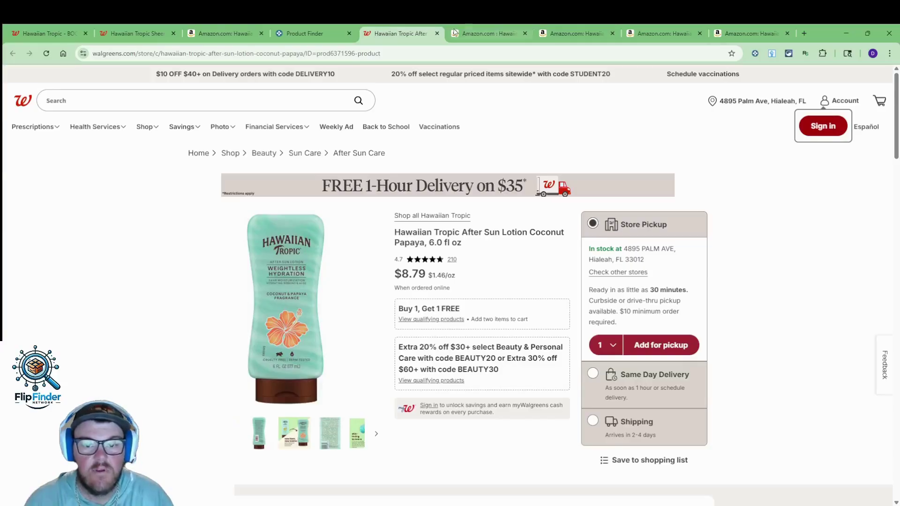
Calculate the After Sun 3 Pack's FBA buy cost as 8.79*.5, multiply it by .7, and multiply that by 3.
{"action": "left_click", "coordinate": [457, 33]}
{"action": "left_click", "coordinate": [574, 345]}
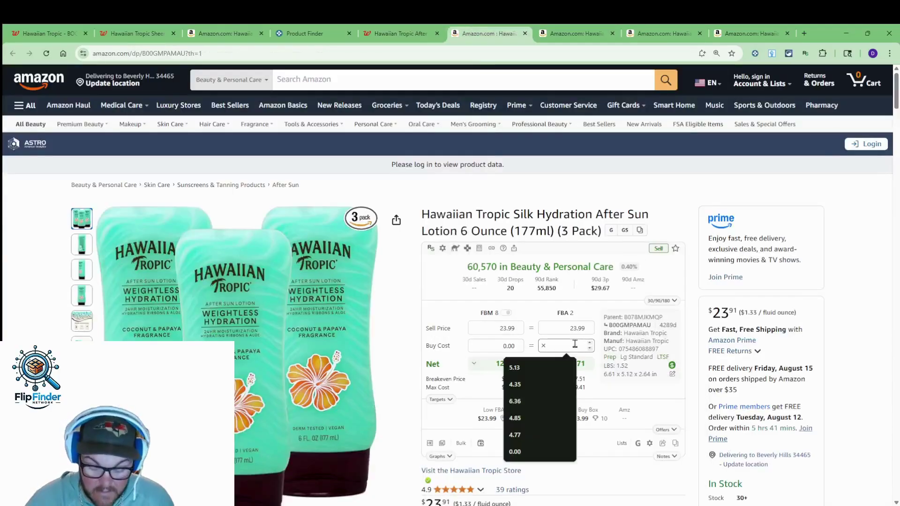
{"action": "type", "text": "8.79*.5"}
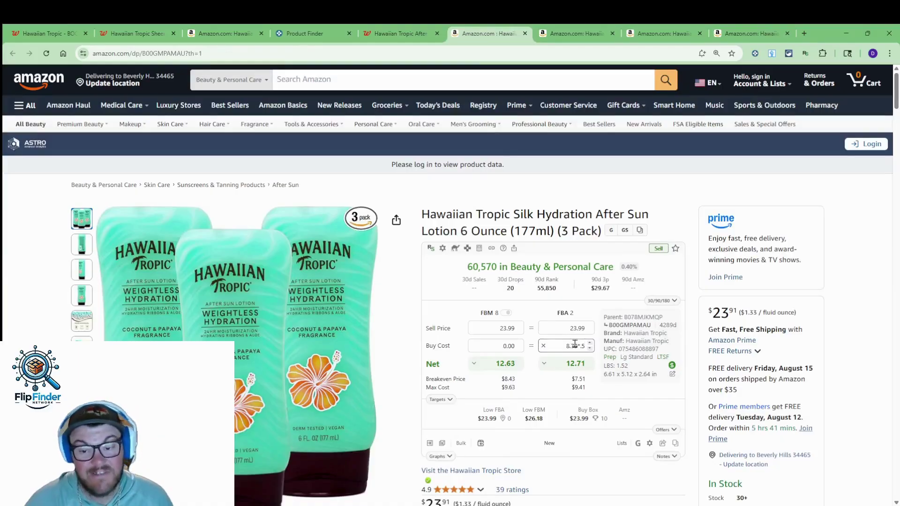
{"action": "key", "text": "Return"}
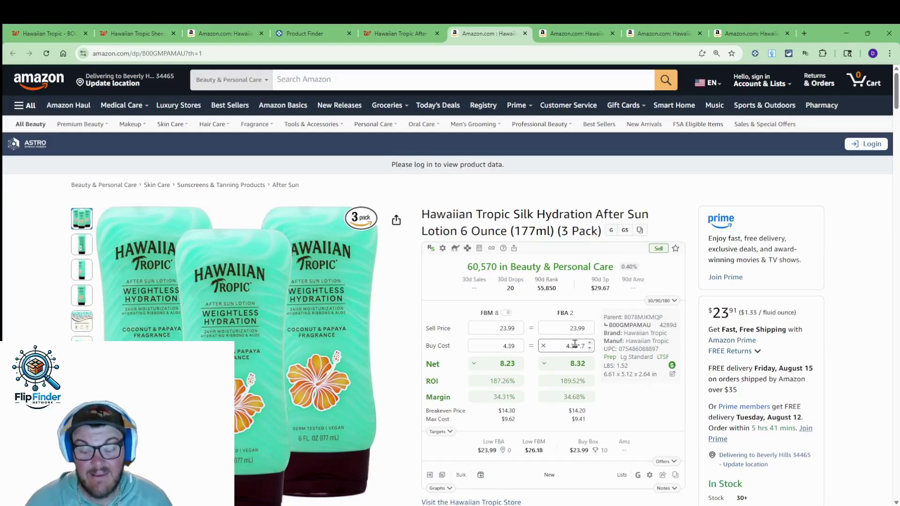
{"action": "key", "text": "Return"}
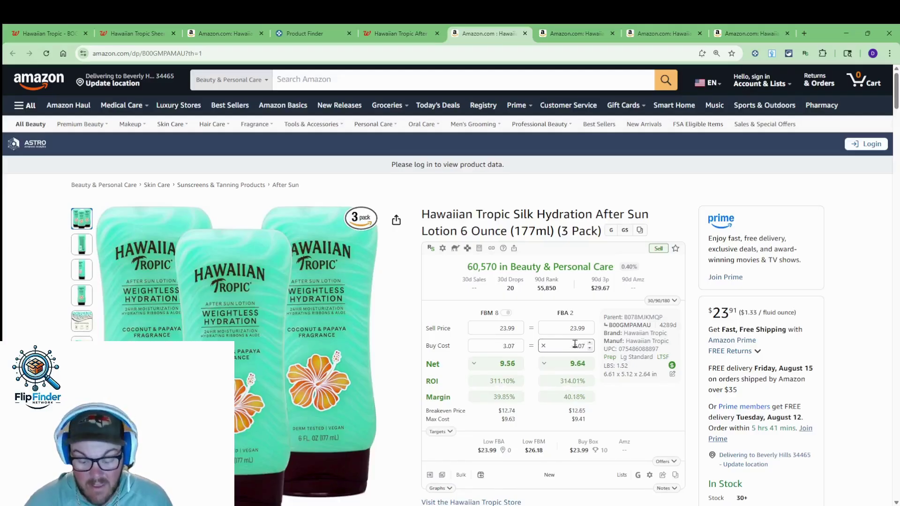
{"action": "type", "text": "*3"}
{"action": "key", "text": "Return"}
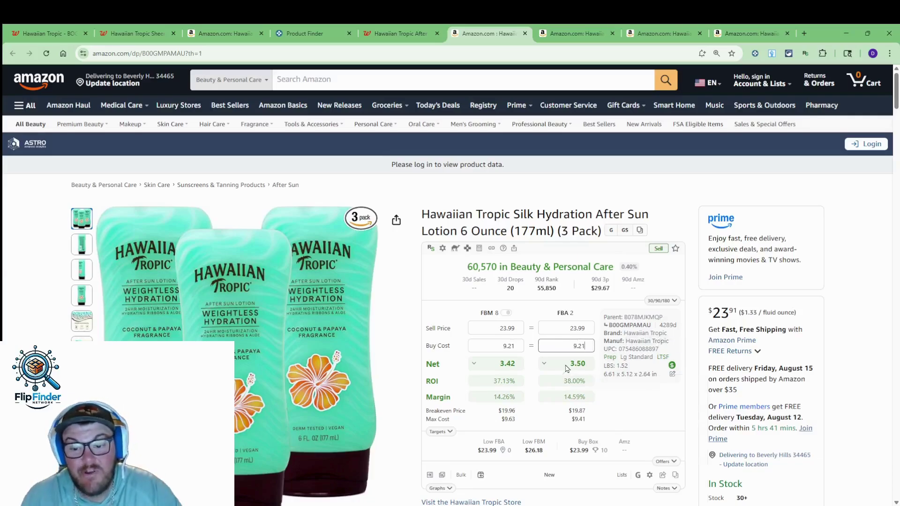
Examine the After Sun 3 Pack's profit figures and its price history graph, extending the graph range to Year.
{"action": "mouse_move", "coordinate": [570, 369]}
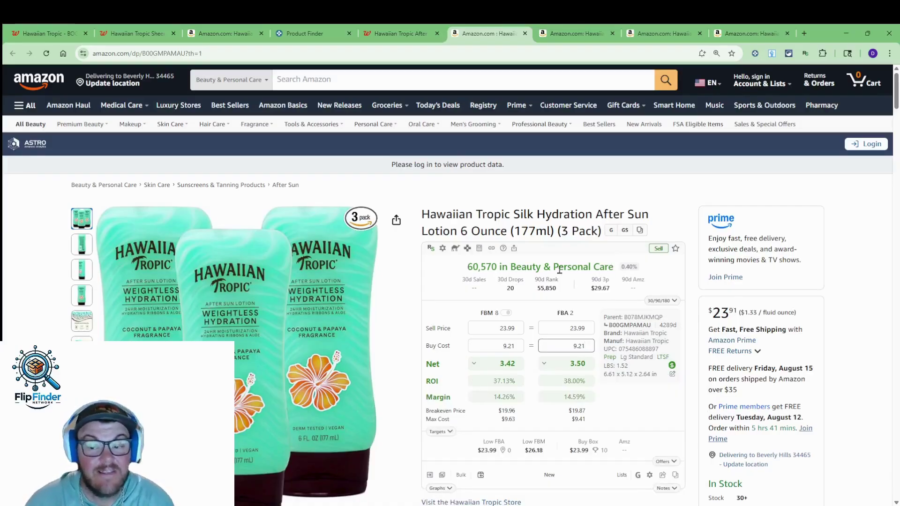
{"action": "scroll", "coordinate": [583, 244], "scroll_direction": "down", "scroll_amount": 2}
{"action": "scroll", "coordinate": [581, 212], "scroll_direction": "down", "scroll_amount": 3}
{"action": "scroll", "coordinate": [563, 184], "scroll_direction": "down", "scroll_amount": 10}
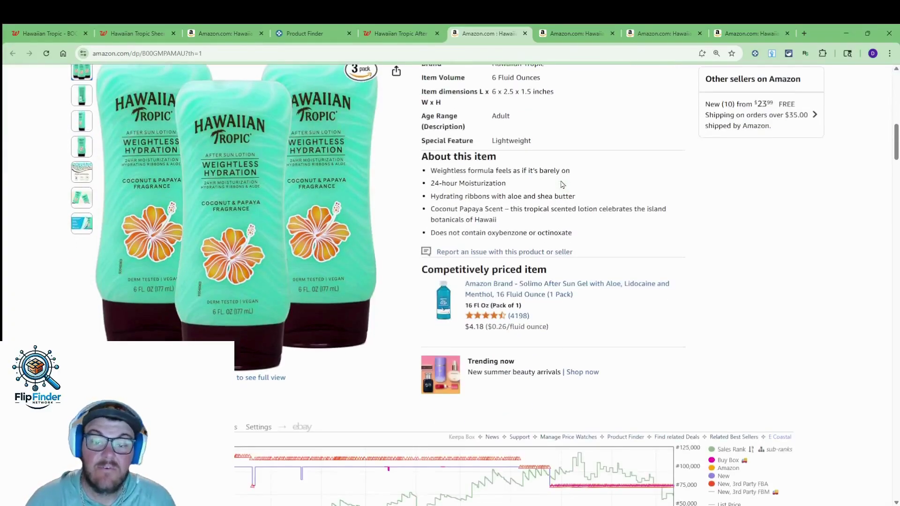
{"action": "mouse_move", "coordinate": [561, 188]}
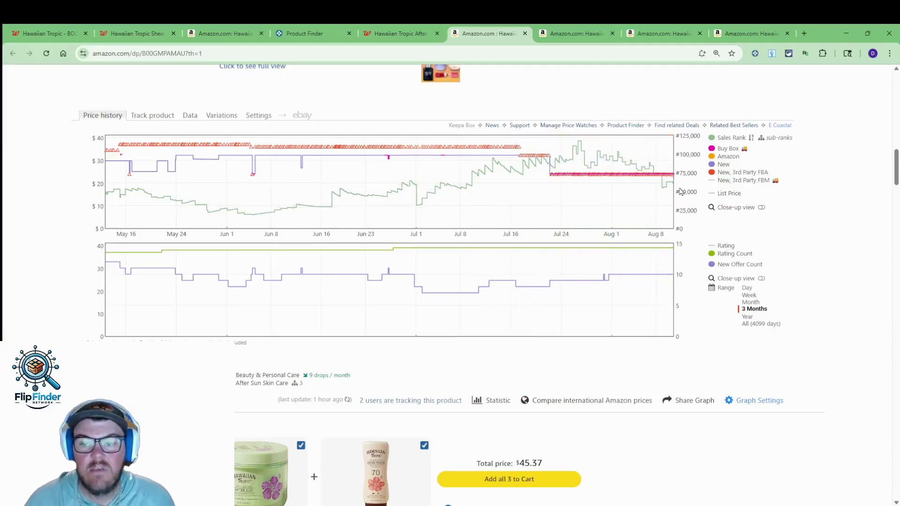
{"action": "left_click", "coordinate": [747, 317]}
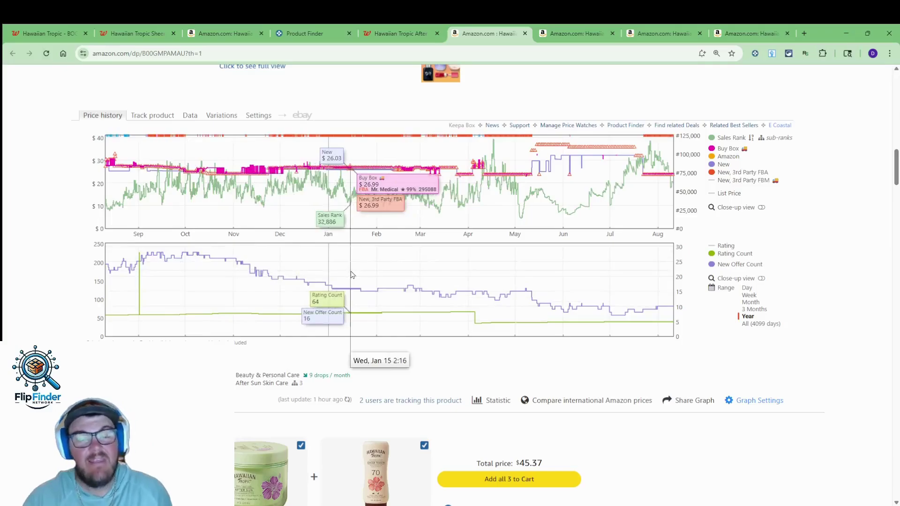
Review the After Sun 3 Pack's Buy Box Statistics, widening the range to 365 days to compare the sellers' shares.
{"action": "left_click", "coordinate": [189, 116]}
{"action": "left_click", "coordinate": [226, 136]}
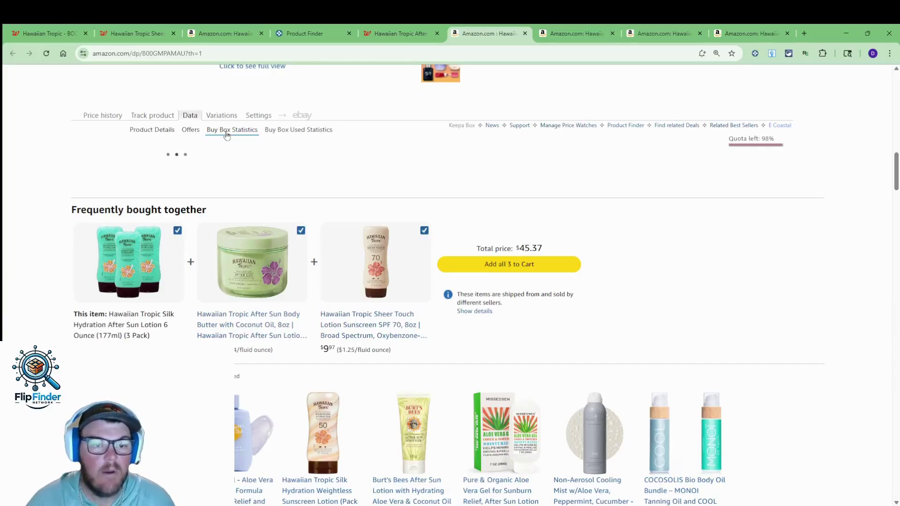
{"action": "right_click", "coordinate": [224, 132]}
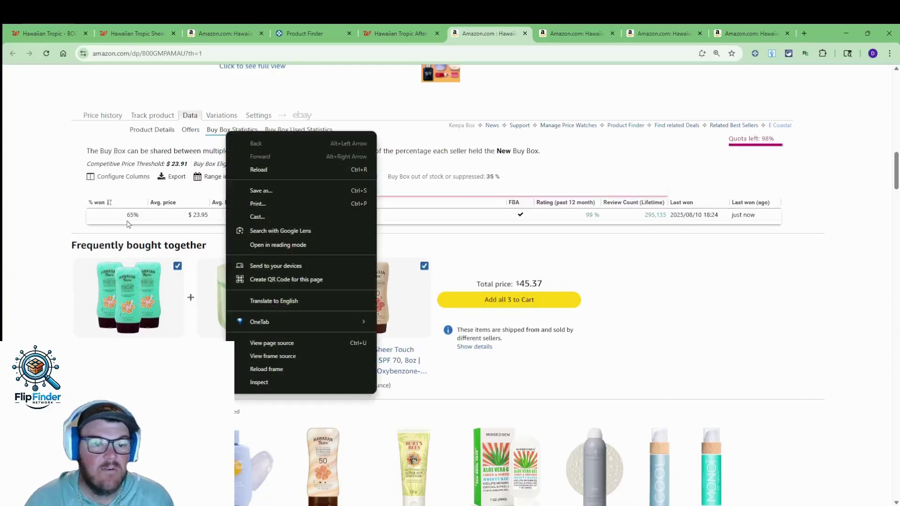
{"action": "left_click", "coordinate": [66, 222]}
{"action": "left_click", "coordinate": [141, 219]}
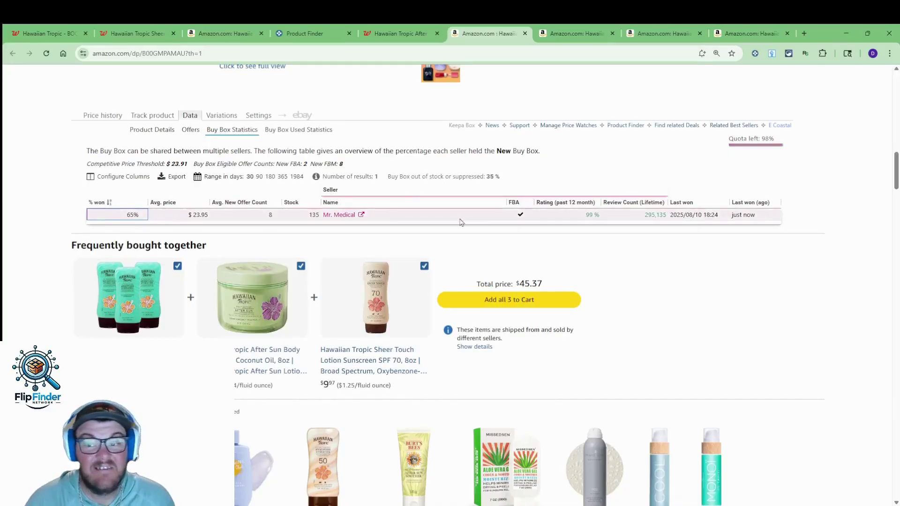
{"action": "left_click", "coordinate": [282, 178]}
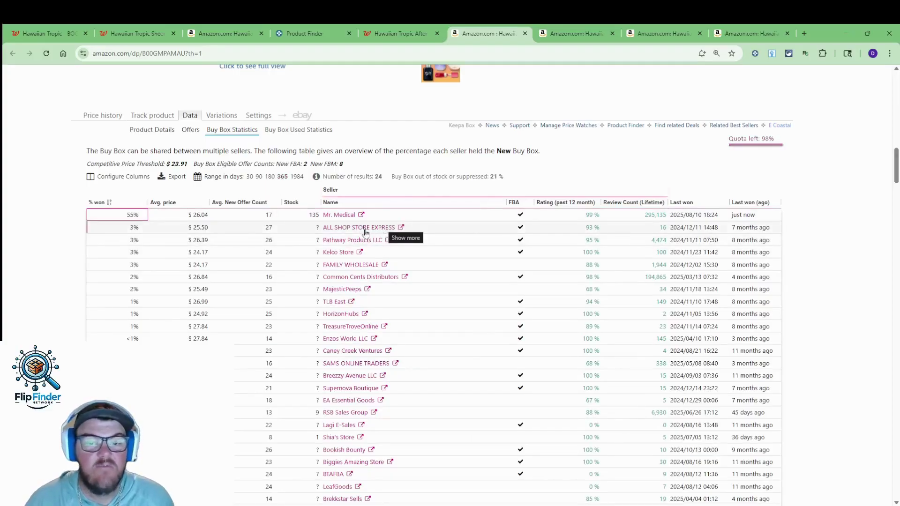
{"action": "scroll", "coordinate": [366, 215], "scroll_direction": "down", "scroll_amount": 3}
{"action": "scroll", "coordinate": [367, 215], "scroll_direction": "up", "scroll_amount": 5}
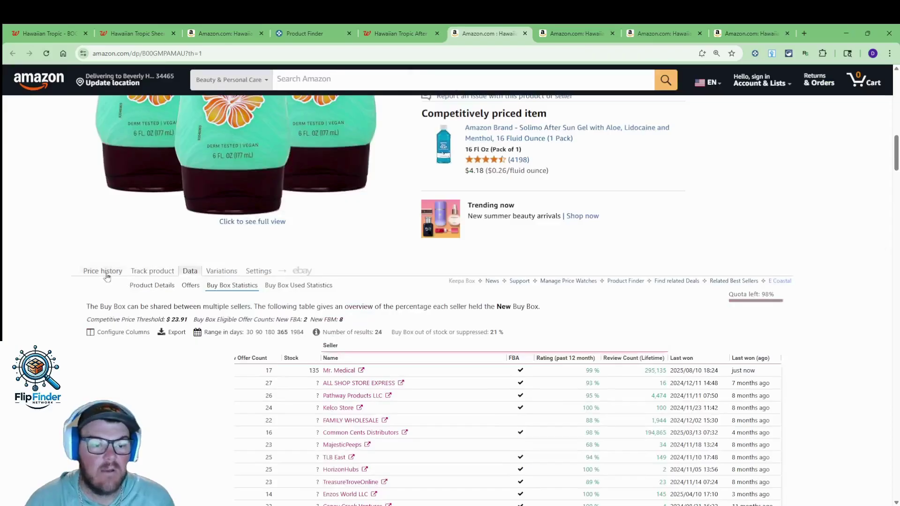
Return to the After Sun 3 Pack's price history and inspect it over the 3 Months range.
{"action": "left_click", "coordinate": [108, 275]}
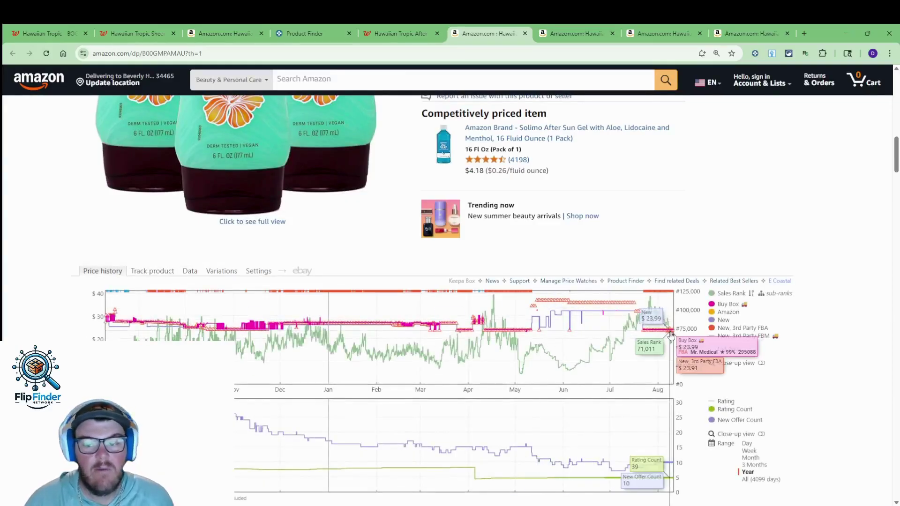
{"action": "left_click", "coordinate": [751, 465]}
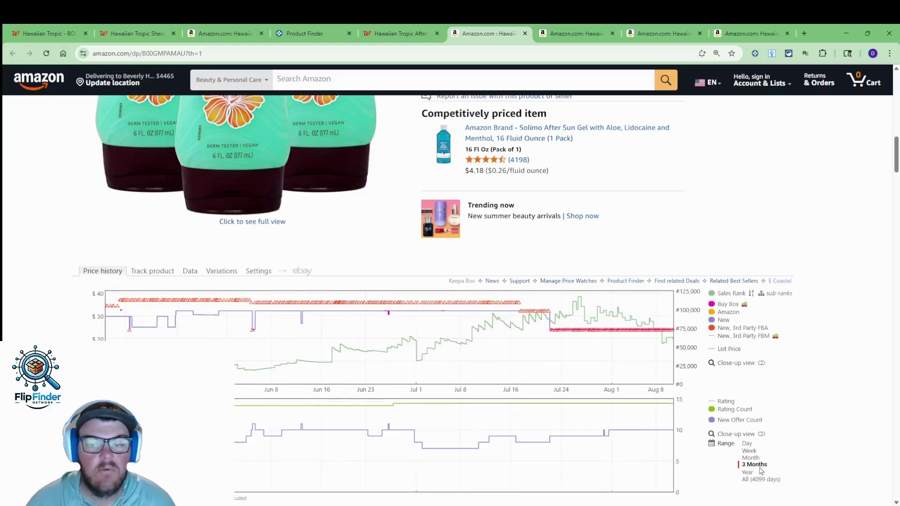
{"action": "scroll", "coordinate": [688, 263], "scroll_direction": "up", "scroll_amount": 10}
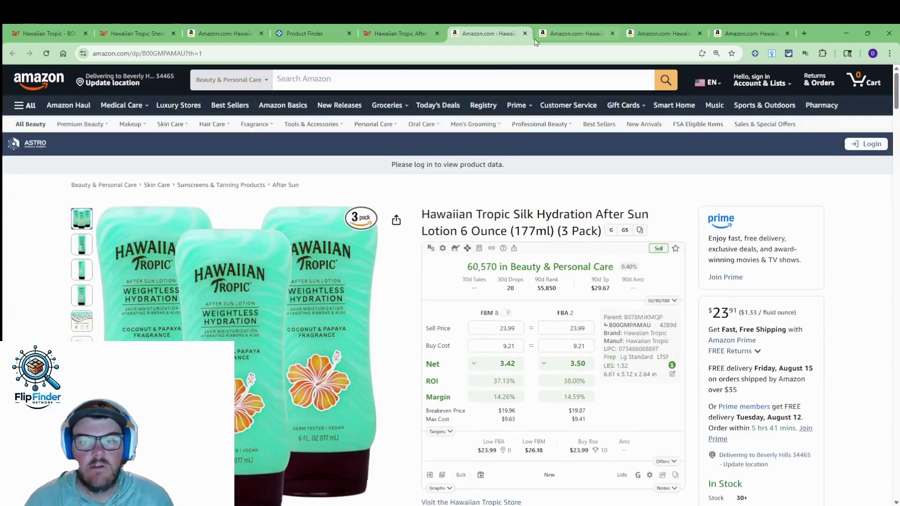
Close the After Sun 3 Pack listing and its matching Walgreens After Sun Lotion tab.
{"action": "mouse_move", "coordinate": [359, 254]}
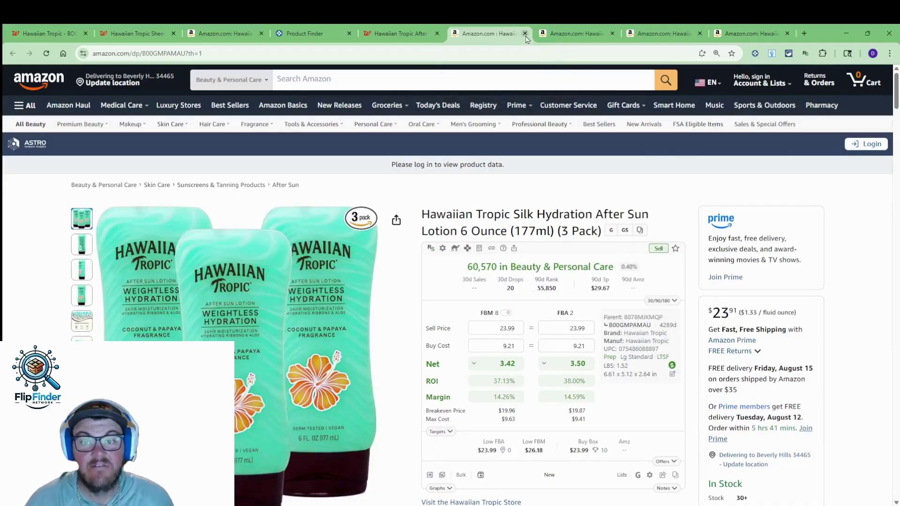
{"action": "left_click", "coordinate": [525, 34]}
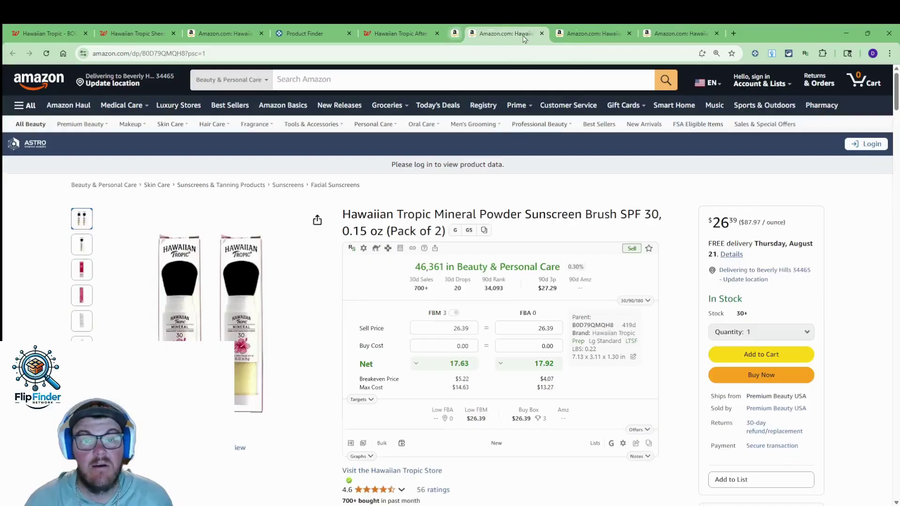
{"action": "left_click", "coordinate": [437, 34]}
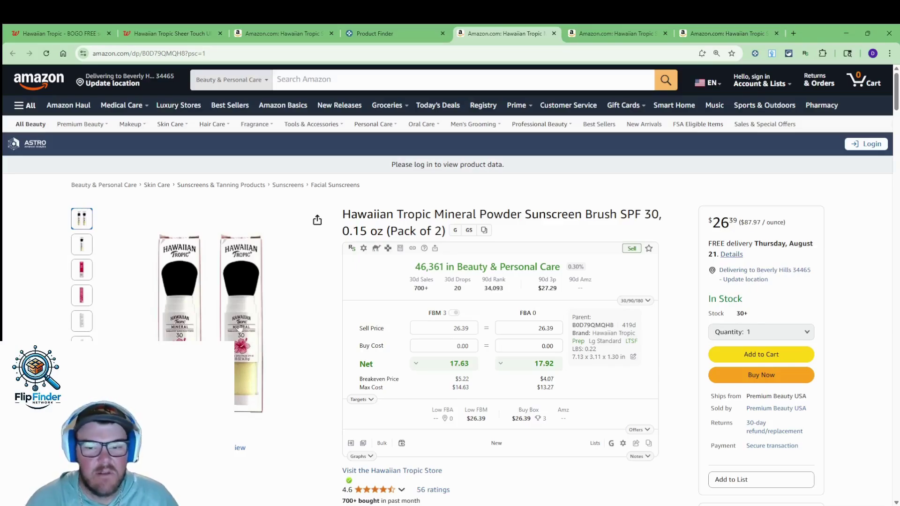
Open Walgreens' Mineral Sunscreen Powder Brush SPF 30, 0.15 oz in a tab placed beside its Amazon Pack of 2 listing.
{"action": "left_click", "coordinate": [71, 33]}
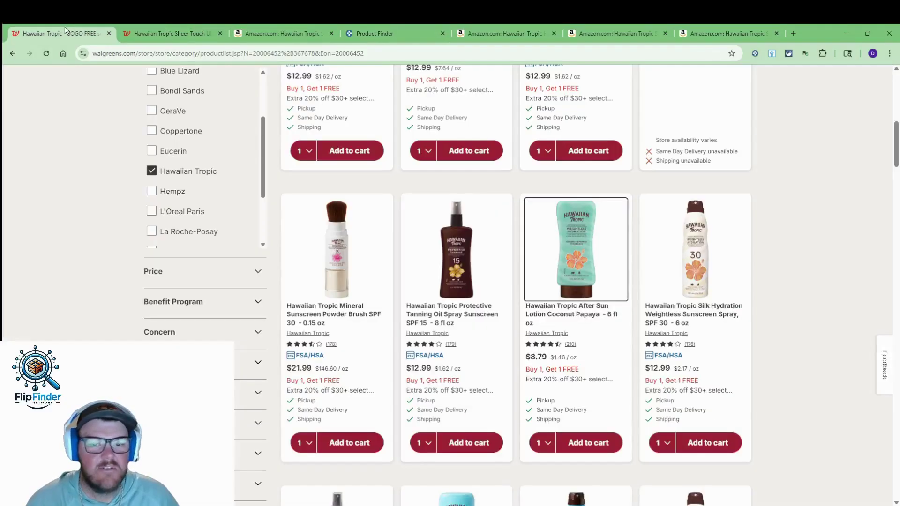
{"action": "right_click", "coordinate": [315, 242]}
{"action": "left_click", "coordinate": [364, 255]}
{"action": "left_click_drag", "start_coordinate": [154, 33], "coordinate": [445, 33]}
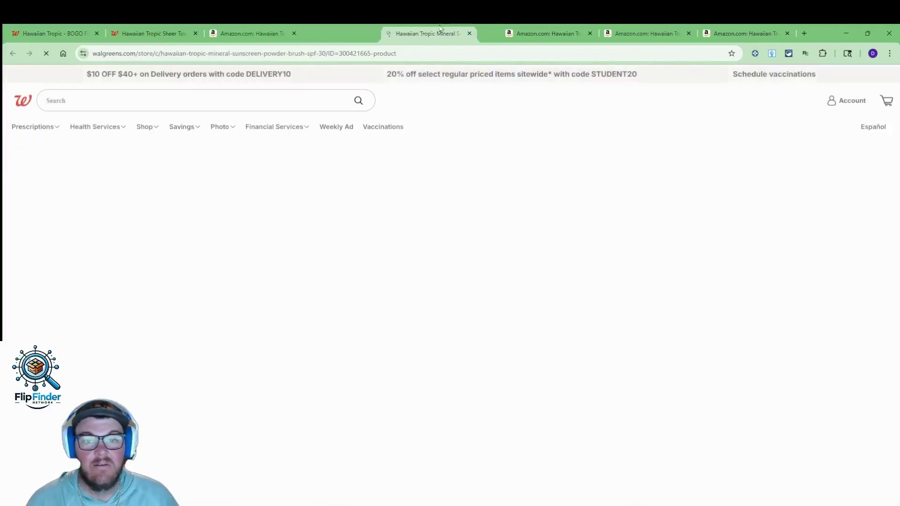
{"action": "left_click", "coordinate": [544, 33]}
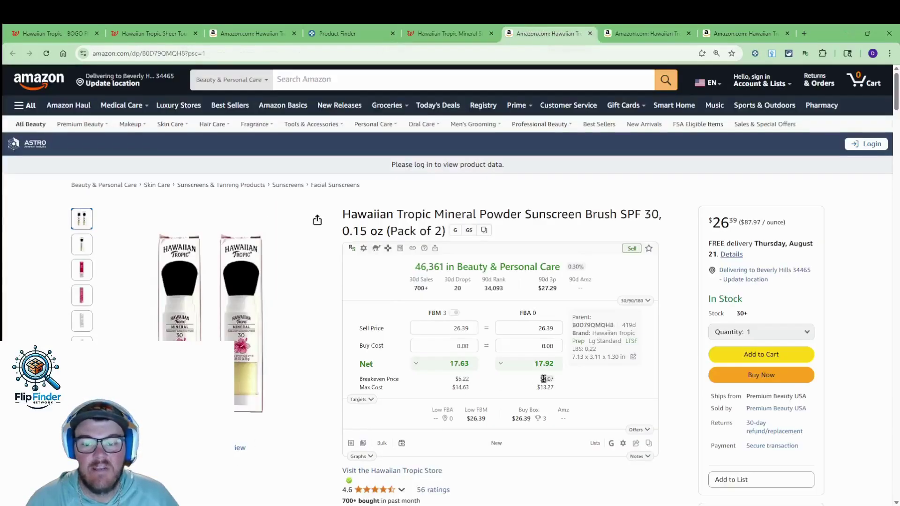
Calculate the Powder Brush Pack of 2's FBA buy cost from 21.99, discounted to 7.69 per brush and multiplied by 2.
{"action": "left_click", "coordinate": [538, 345]}
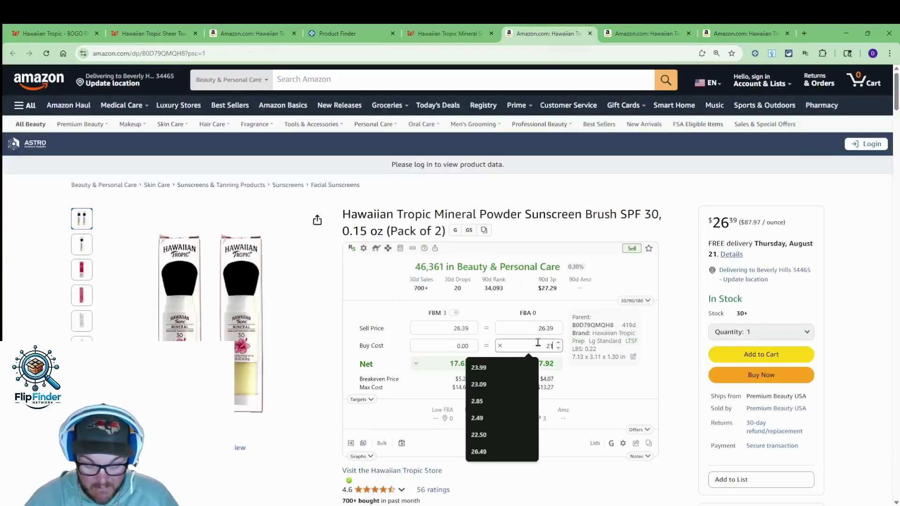
{"action": "type", "text": "1.99"}
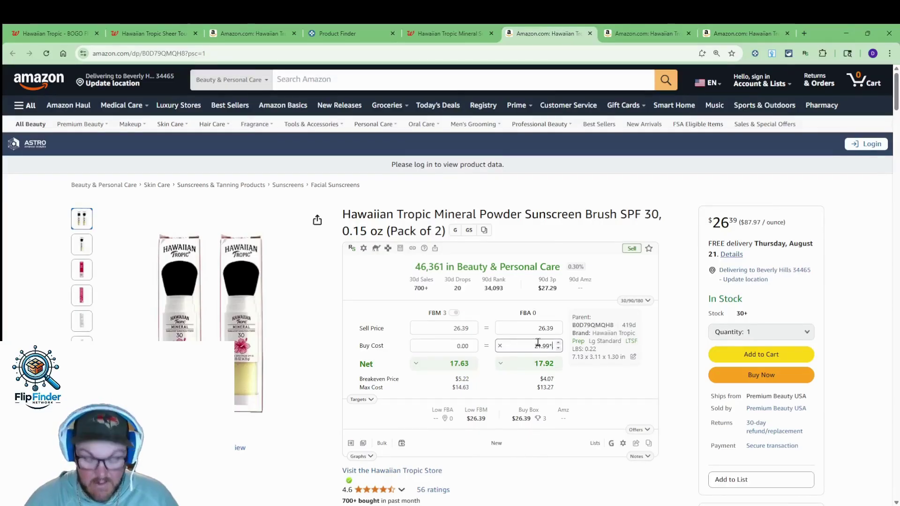
{"action": "type", "text": "0"}
{"action": "key", "text": "ctrl+a"}
{"action": "type", "text": "7.69"}
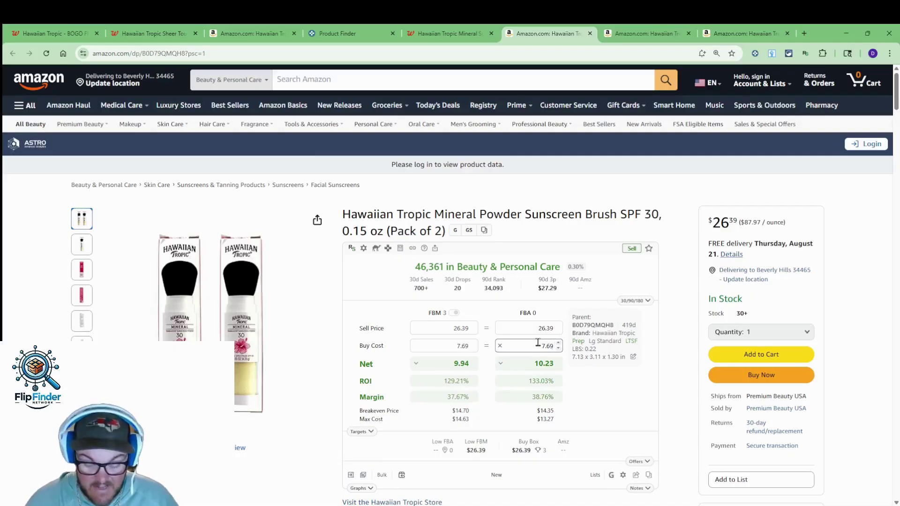
{"action": "type", "text": "*2"}
{"action": "key", "text": "Return"}
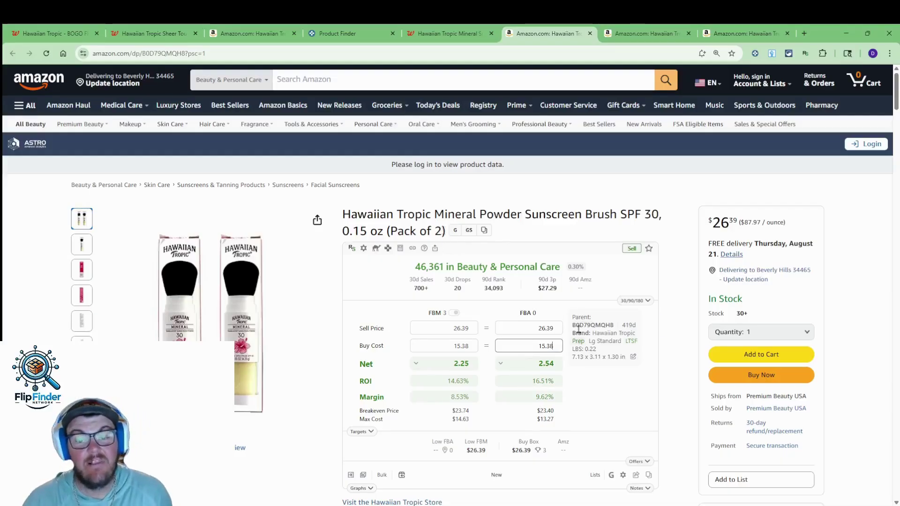
Examine the Powder Brush Pack of 2's price history graph over the Year range.
{"action": "scroll", "coordinate": [566, 234], "scroll_direction": "down", "scroll_amount": 5}
{"action": "scroll", "coordinate": [557, 190], "scroll_direction": "down", "scroll_amount": 3}
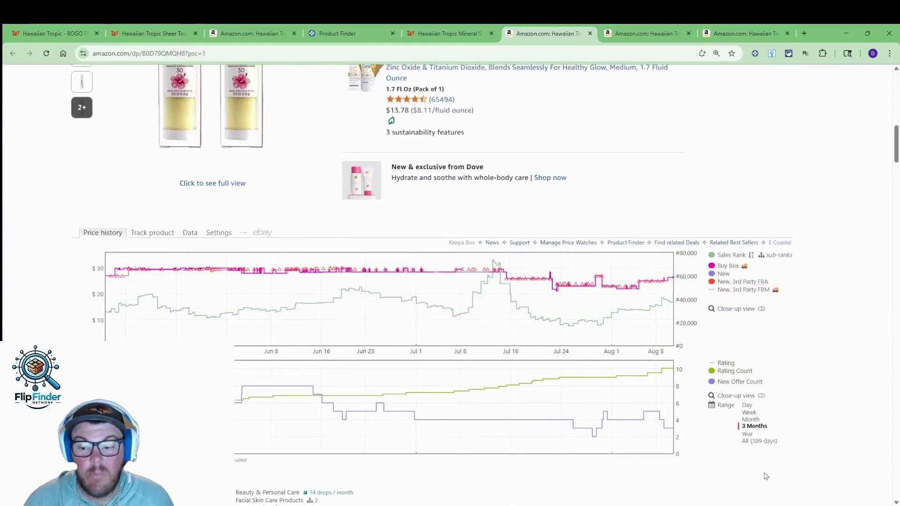
{"action": "left_click", "coordinate": [748, 434]}
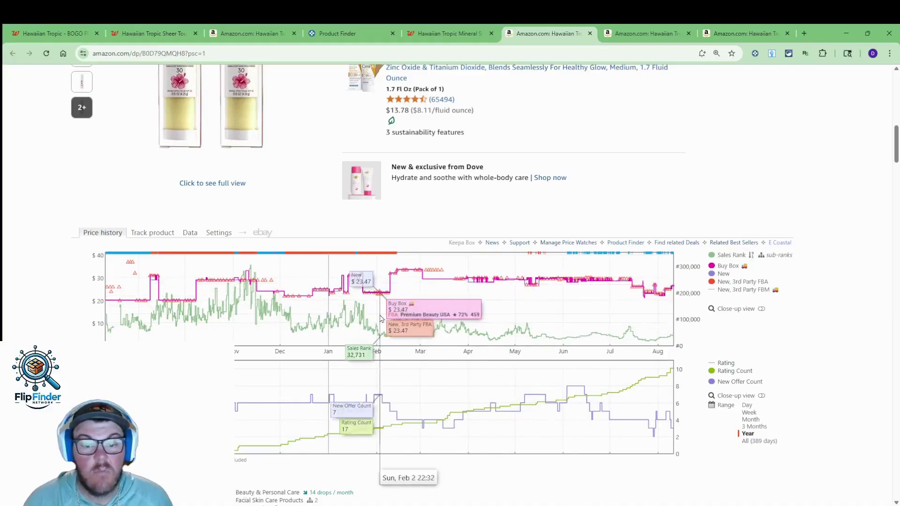
Set the Powder Brush Pack of 2's FBA sell price to 30 and check it against the yearly price history.
{"action": "scroll", "coordinate": [569, 341], "scroll_direction": "up", "scroll_amount": 6}
{"action": "double_click", "coordinate": [539, 331]}
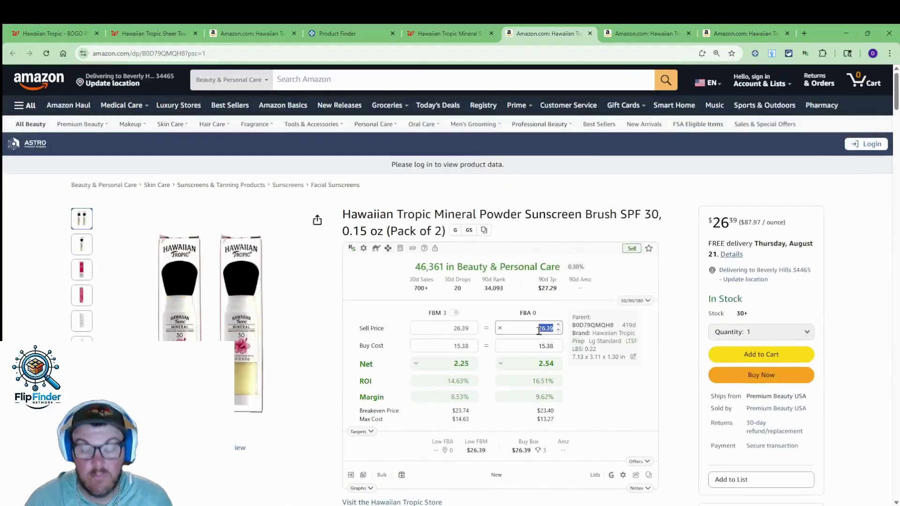
{"action": "type", "text": "30"}
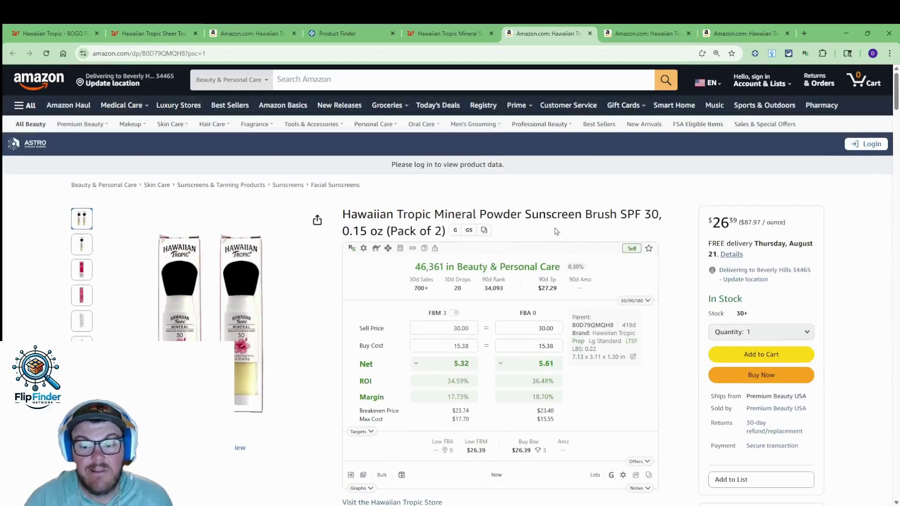
{"action": "scroll", "coordinate": [531, 242], "scroll_direction": "down", "scroll_amount": 6}
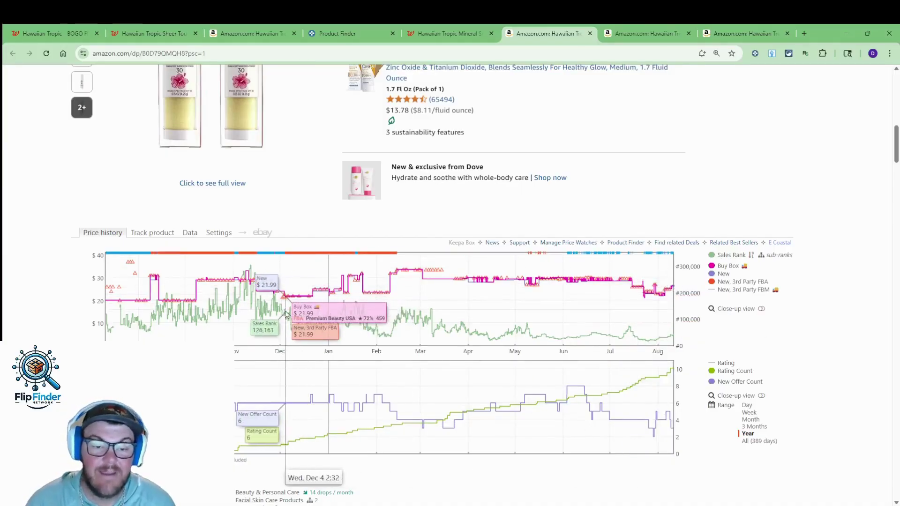
{"action": "key", "text": "Home"}
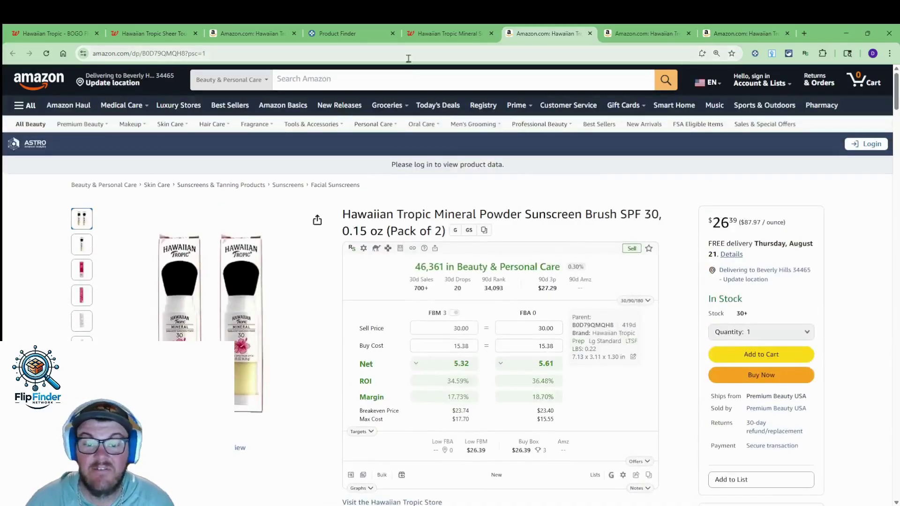
Check the Walgreens Mineral Powder Brush page, and close it together with the brush's Amazon listing.
{"action": "left_click", "coordinate": [456, 31]}
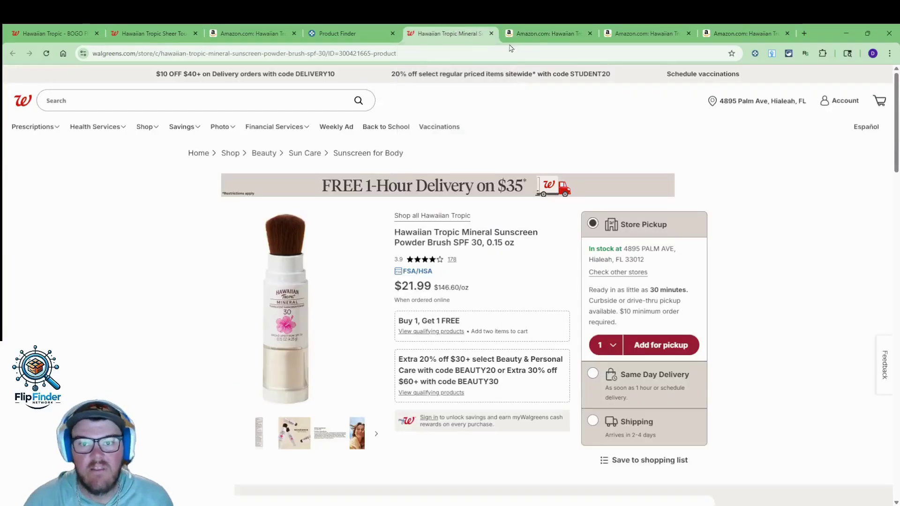
{"action": "left_click", "coordinate": [492, 34]}
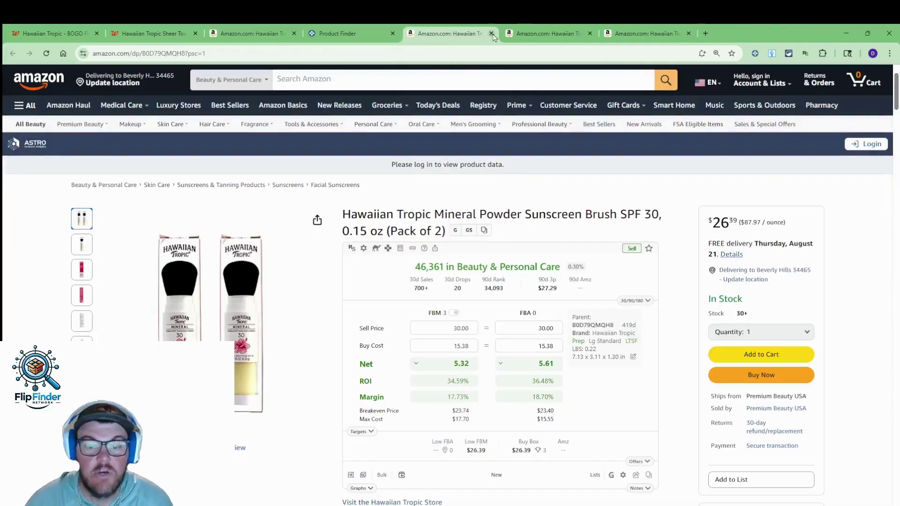
{"action": "left_click", "coordinate": [491, 34]}
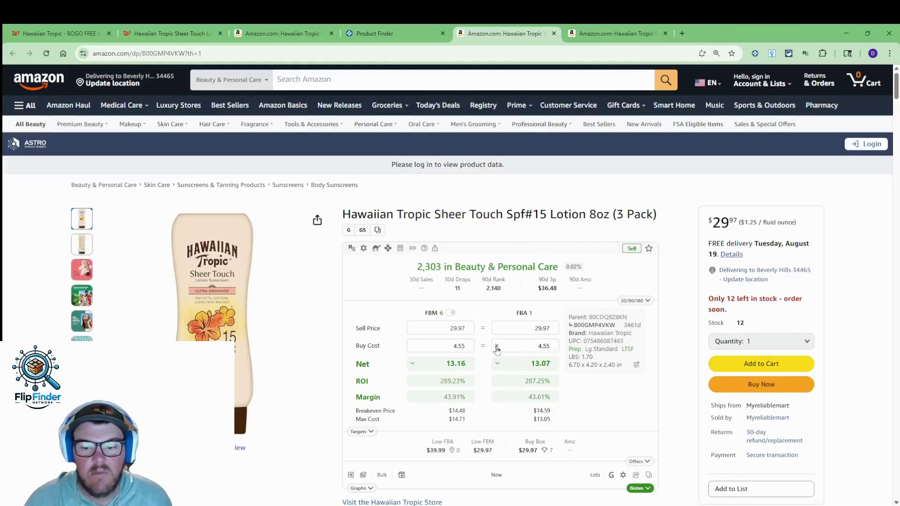
Clear the Sheer Touch SPF 15 3 Pack's FBA buy cost and find the matching 8 fl oz lotion in Walgreens' Hawaiian Tropic list.
{"action": "left_click", "coordinate": [496, 347]}
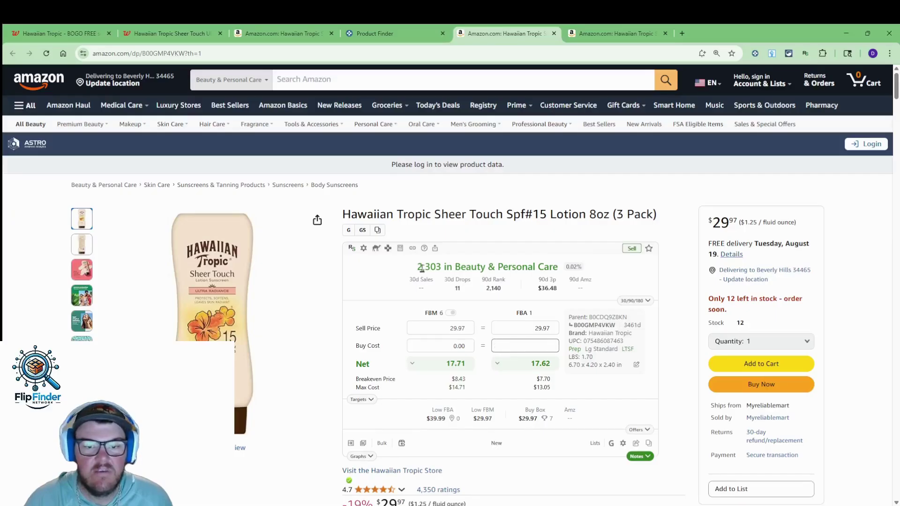
{"action": "left_click_drag", "start_coordinate": [343, 214], "coordinate": [608, 215]}
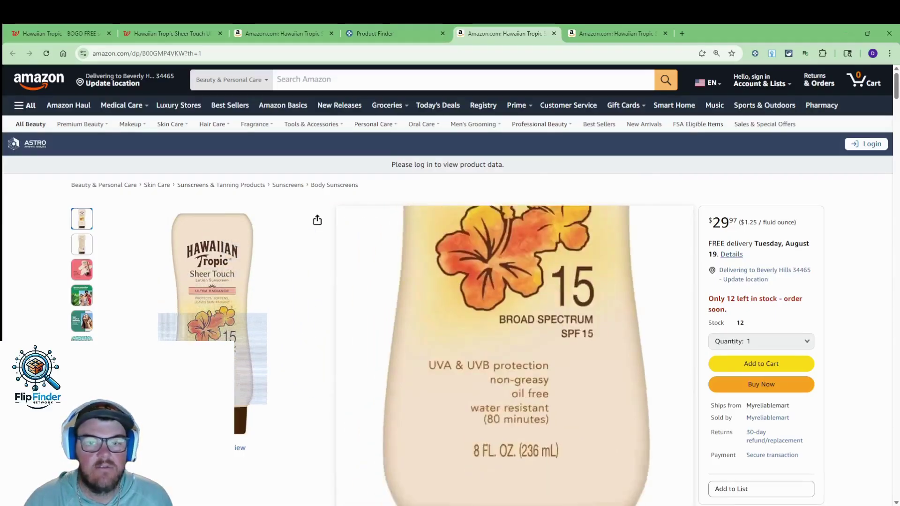
{"action": "left_click", "coordinate": [55, 29]}
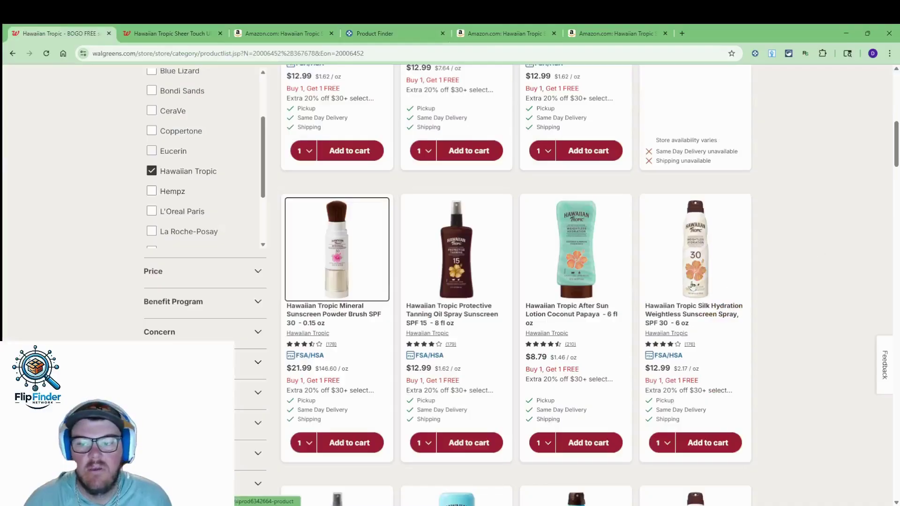
{"action": "scroll", "coordinate": [689, 286], "scroll_direction": "up", "scroll_amount": 5}
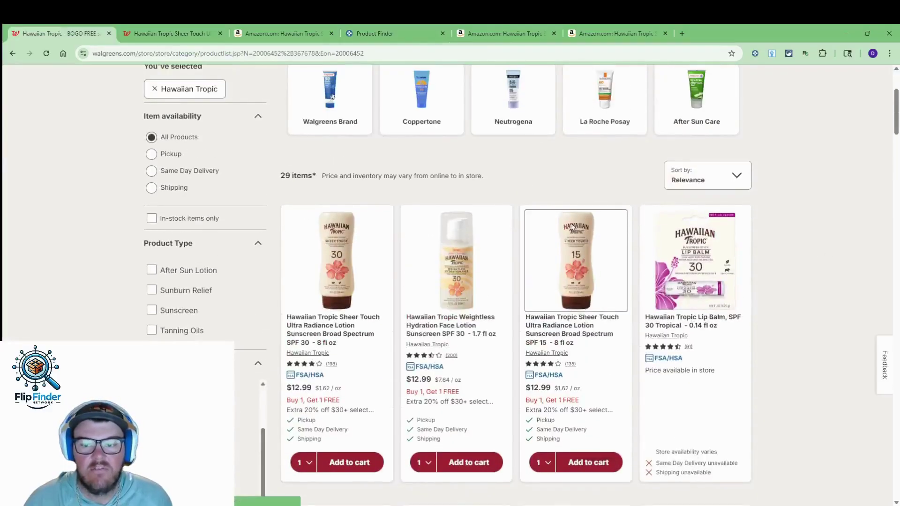
Open Walgreens' Sheer Touch SPF 15 8 fl oz lotion in a separate tab beside the Amazon 3 Pack listing and check its title.
{"action": "right_click", "coordinate": [593, 225]}
{"action": "left_click", "coordinate": [619, 235]}
{"action": "left_click_drag", "start_coordinate": [239, 29], "coordinate": [504, 30]}
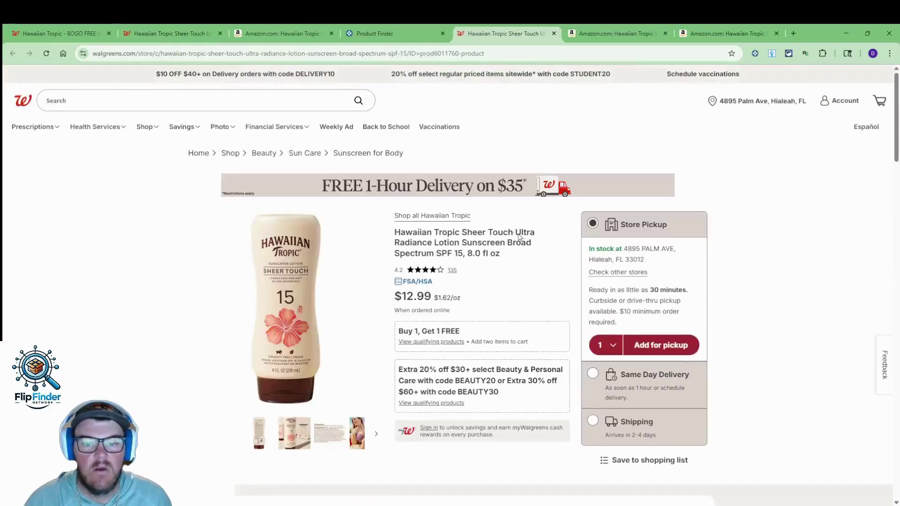
{"action": "left_click_drag", "start_coordinate": [515, 232], "coordinate": [469, 253]}
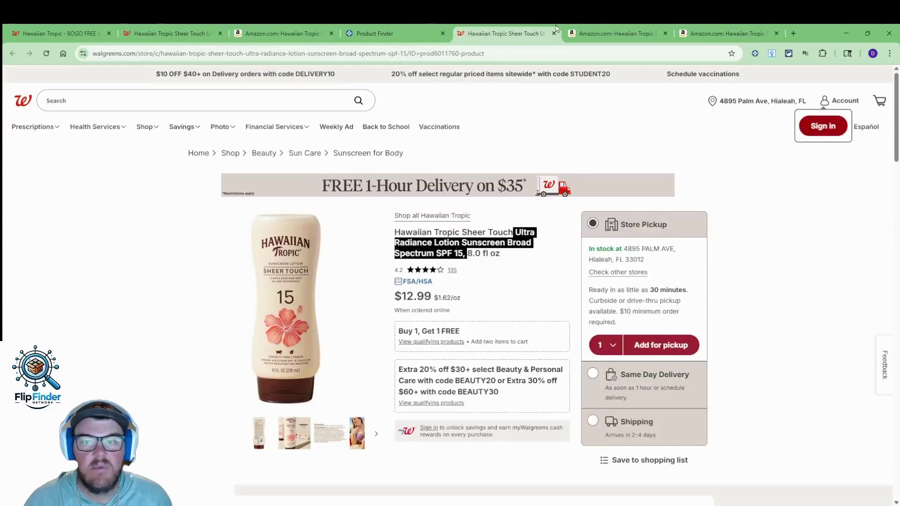
{"action": "key", "text": "ctrl+Tab"}
{"action": "key", "text": "ctrl+shift+Tab"}
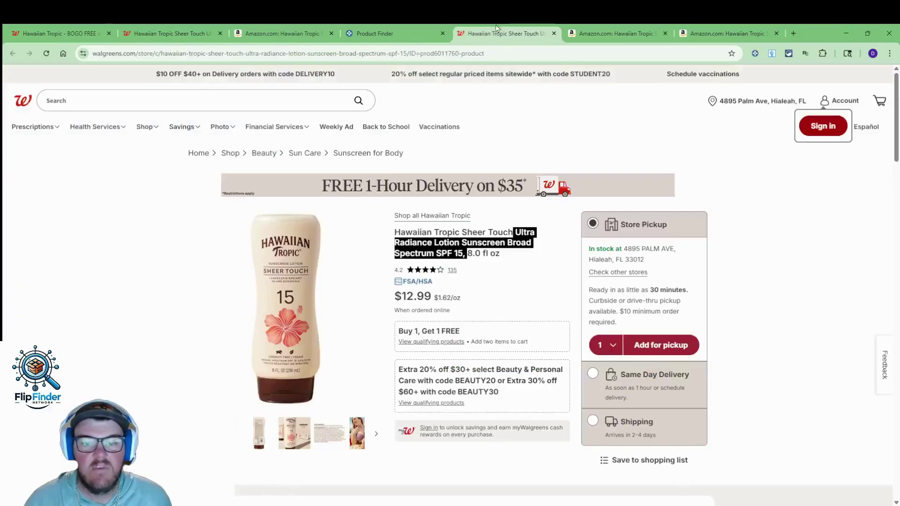
Set the SPF 15 3 Pack's FBA buy cost to 13.65, halving 12.99, reducing the result to 4.55 per bottle and tripling it.
{"action": "left_click", "coordinate": [633, 31]}
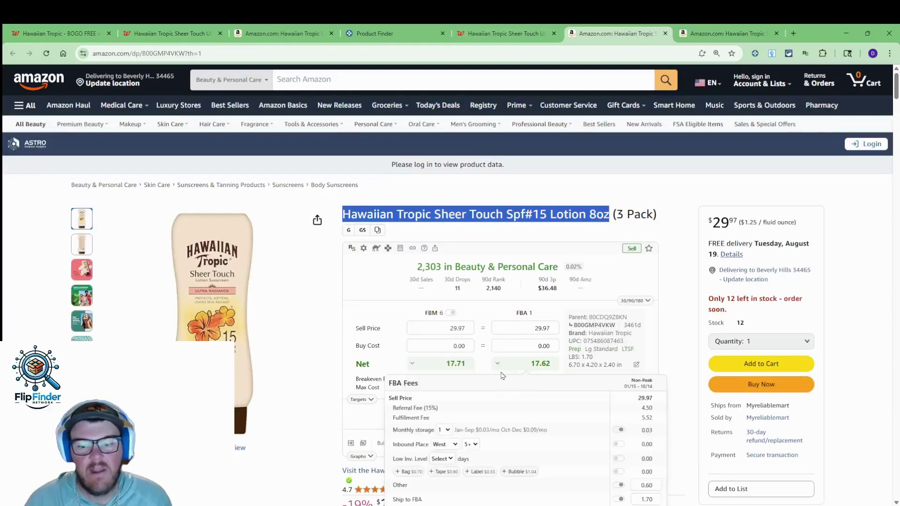
{"action": "left_click", "coordinate": [544, 345]}
{"action": "type", "text": "12.00"}
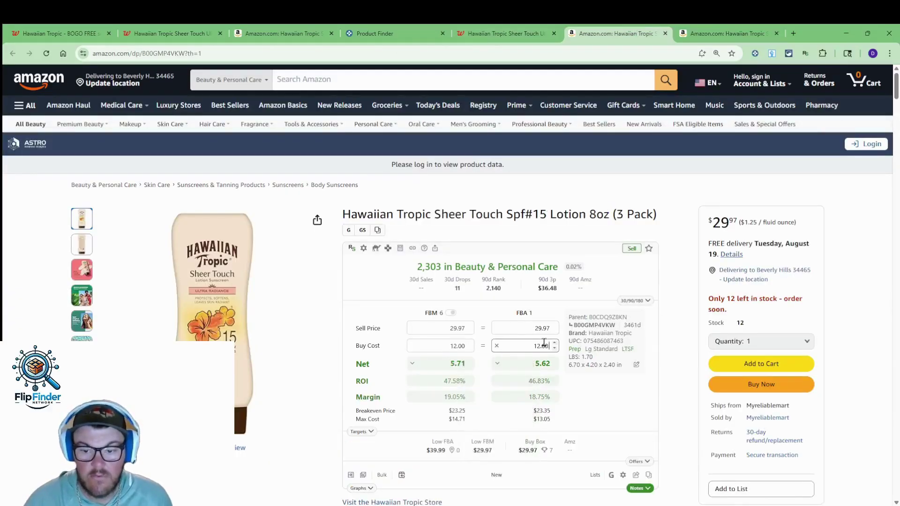
{"action": "key", "text": "BackSpace"}
{"action": "key", "text": "BackSpace"}
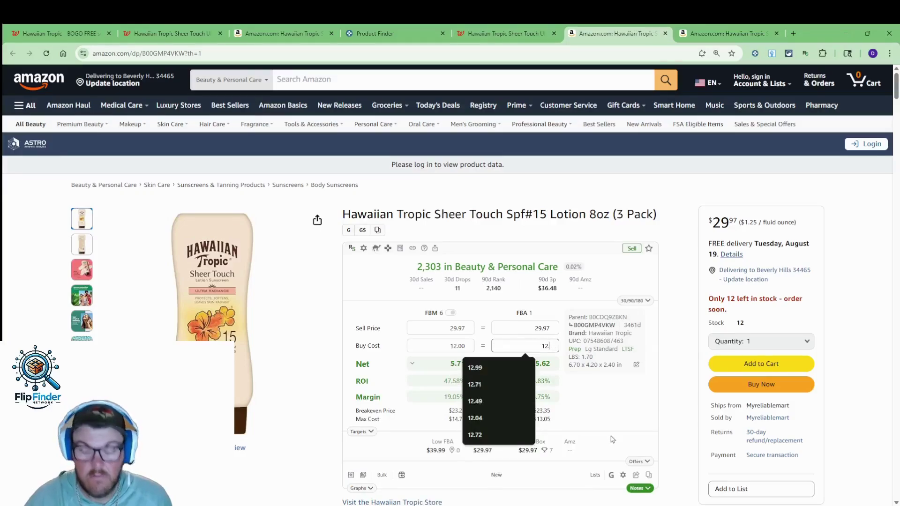
{"action": "type", "text": "99"}
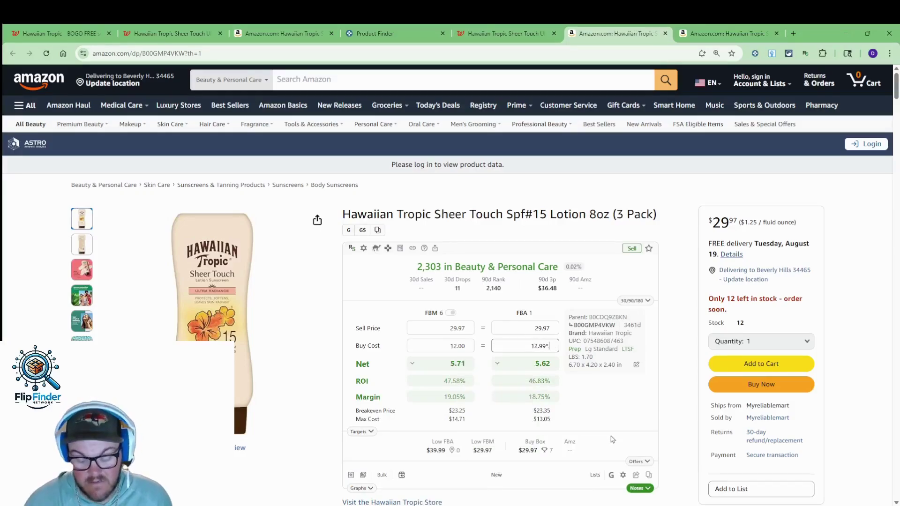
{"action": "type", "text": "*.5"}
{"action": "key", "text": "Return"}
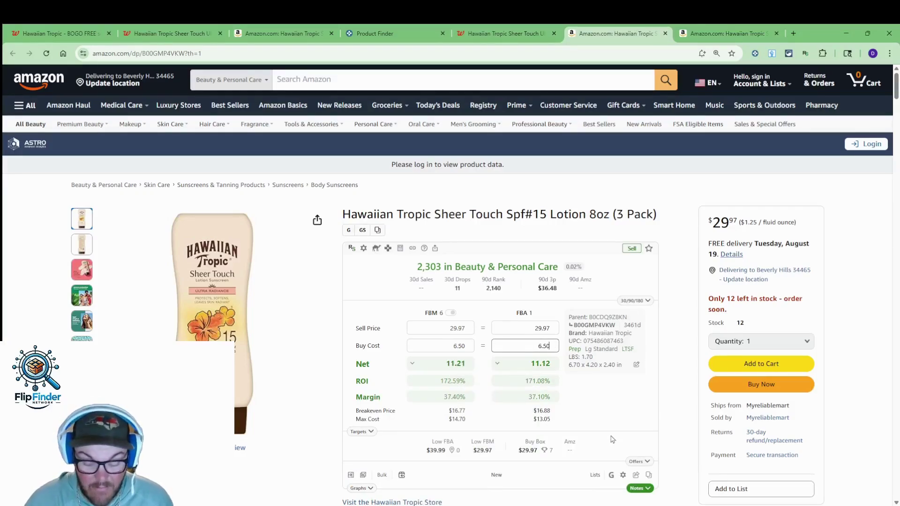
{"action": "key", "text": "Return"}
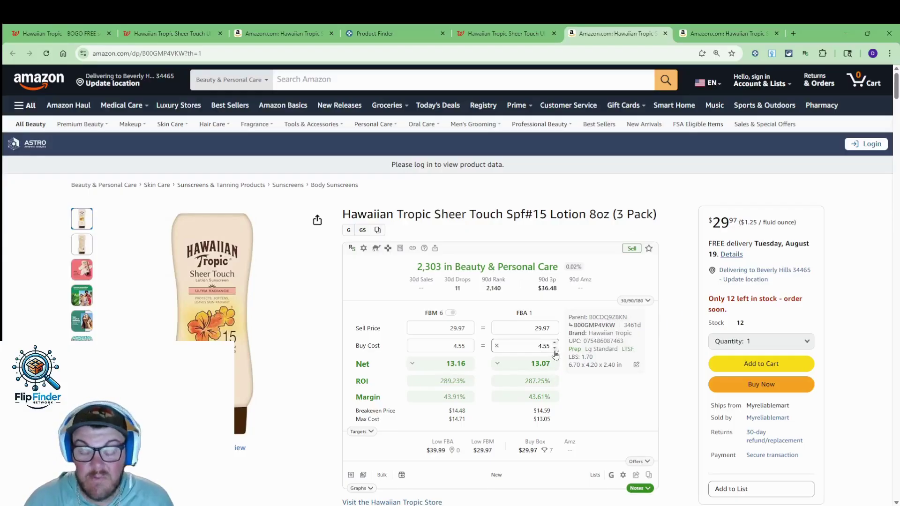
{"action": "key", "text": "Return"}
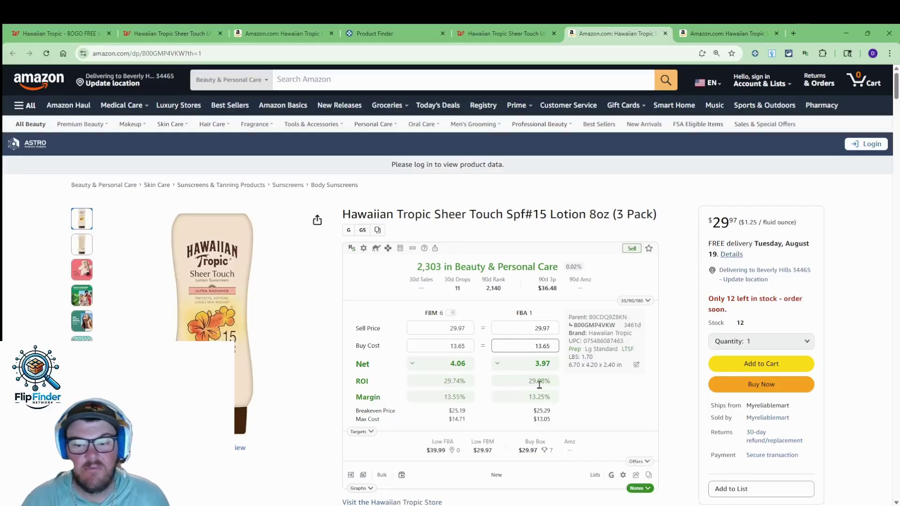
Examine the SPF 15 3 Pack's price history over the Year range, and close its Amazon listing.
{"action": "scroll", "coordinate": [663, 222], "scroll_direction": "down", "scroll_amount": 15}
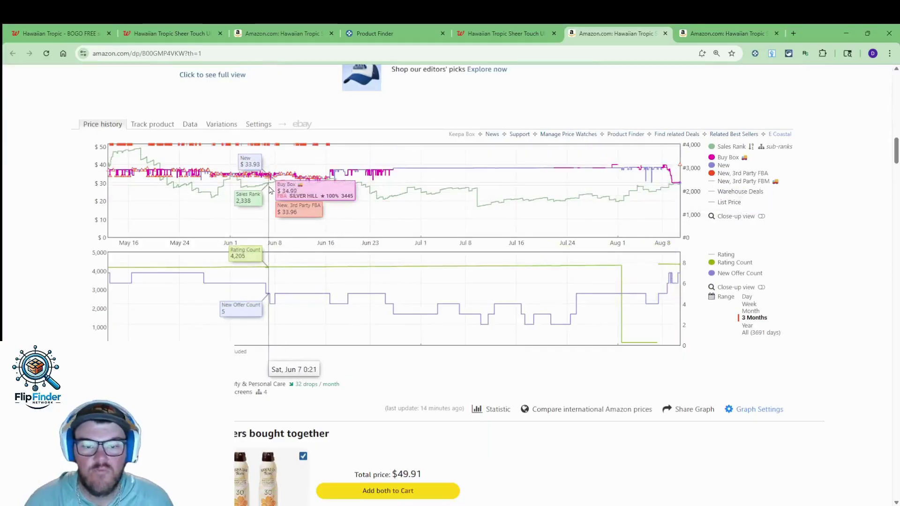
{"action": "left_click", "coordinate": [750, 325]}
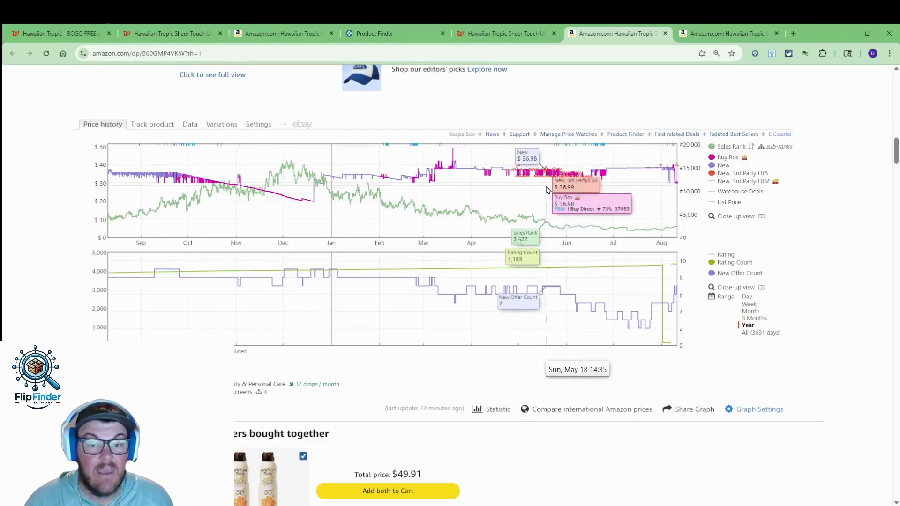
{"action": "scroll", "coordinate": [547, 190], "scroll_direction": "up", "scroll_amount": 10}
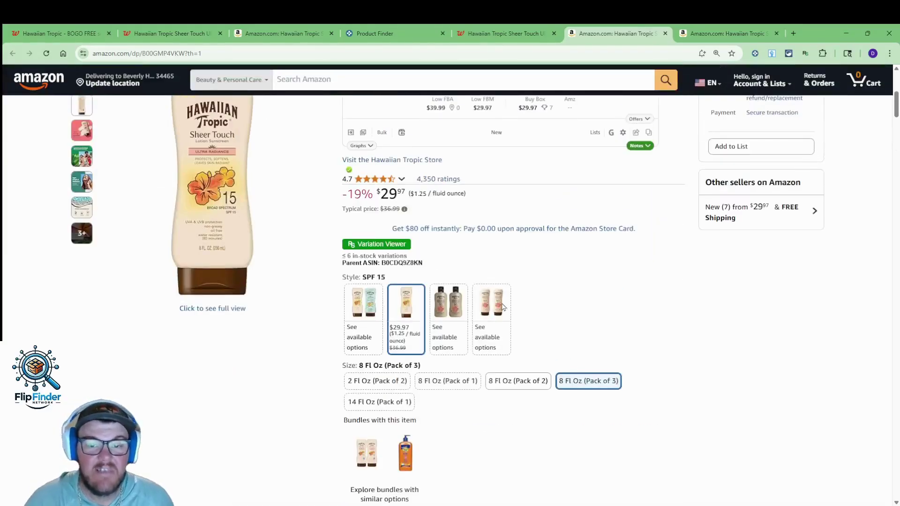
{"action": "scroll", "coordinate": [610, 280], "scroll_direction": "up", "scroll_amount": 6}
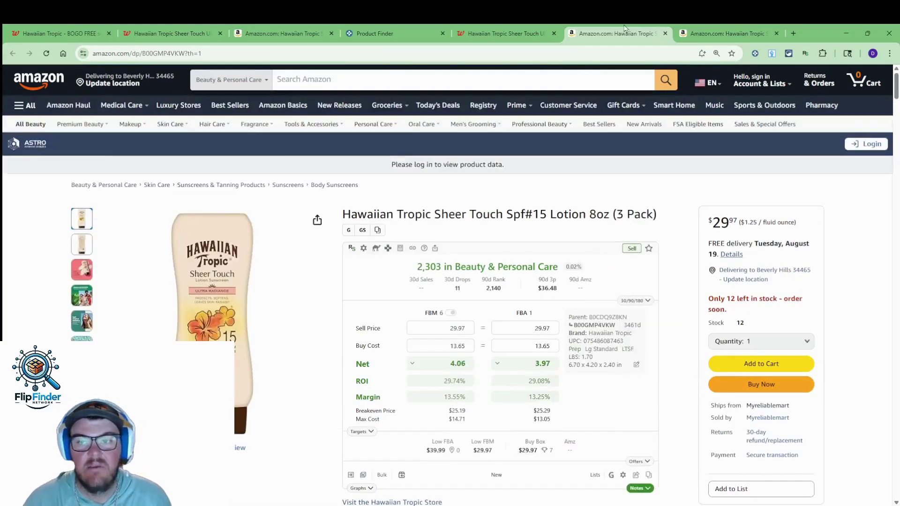
{"action": "left_click", "coordinate": [666, 33]}
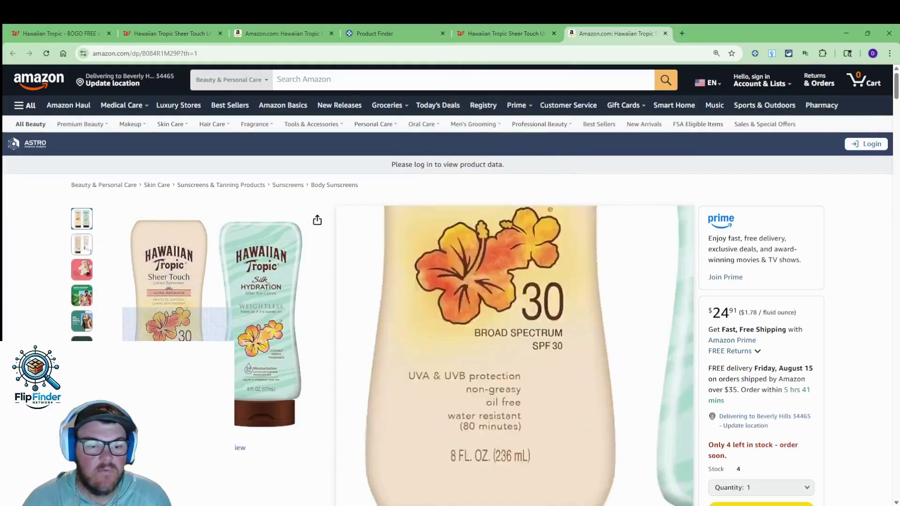
Compare Walgreens' Sheer Touch SPF 30 8 fl oz lotion with the Amazon SPF 30 and After Sun Pack's images.
{"action": "left_click", "coordinate": [277, 33]}
{"action": "left_click", "coordinate": [185, 31]}
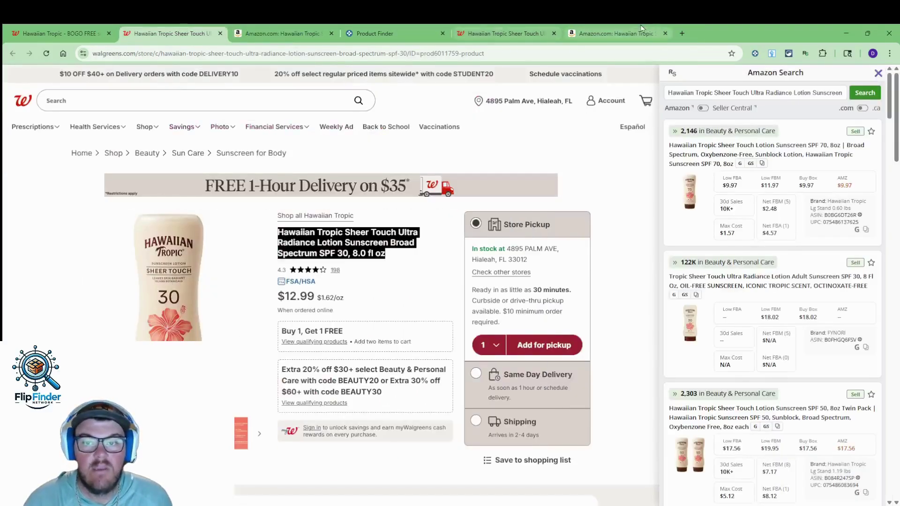
{"action": "left_click", "coordinate": [614, 34]}
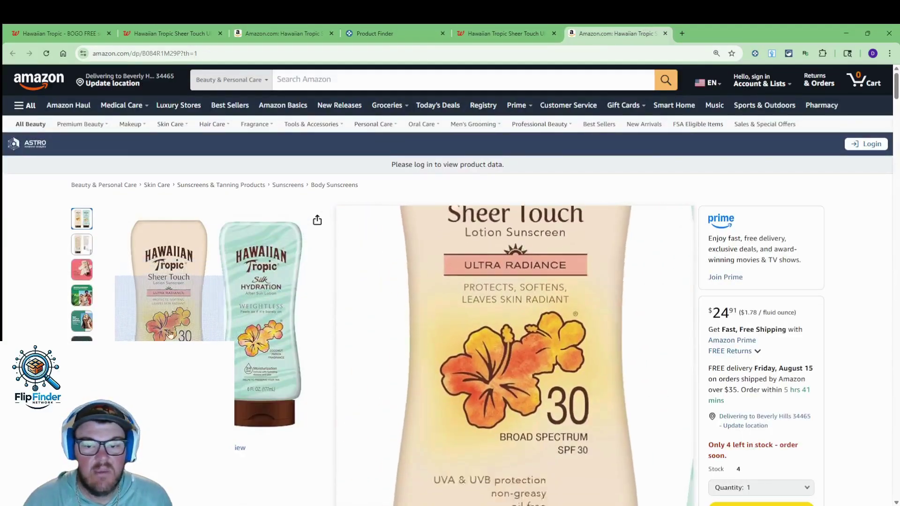
{"action": "left_click", "coordinate": [197, 33]}
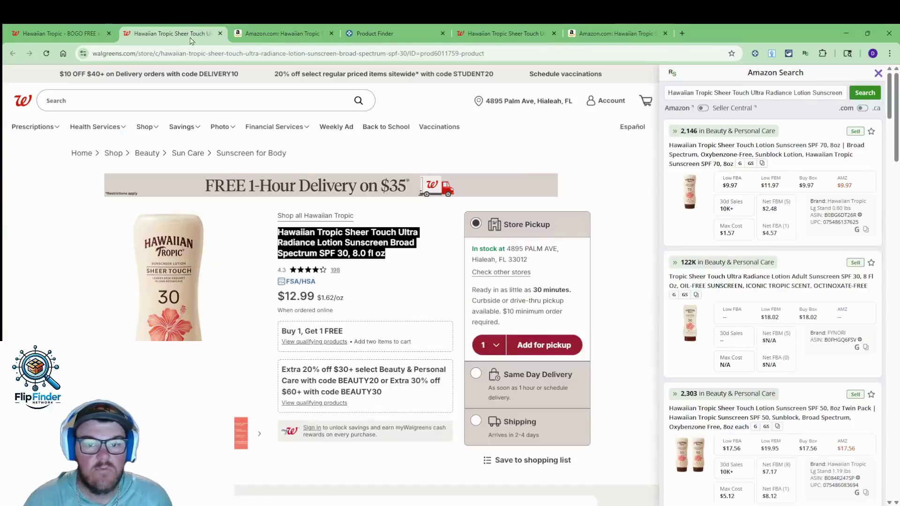
{"action": "left_click", "coordinate": [379, 243]}
{"action": "left_click_drag", "start_coordinate": [315, 243], "coordinate": [286, 240]}
{"action": "left_click", "coordinate": [647, 32]}
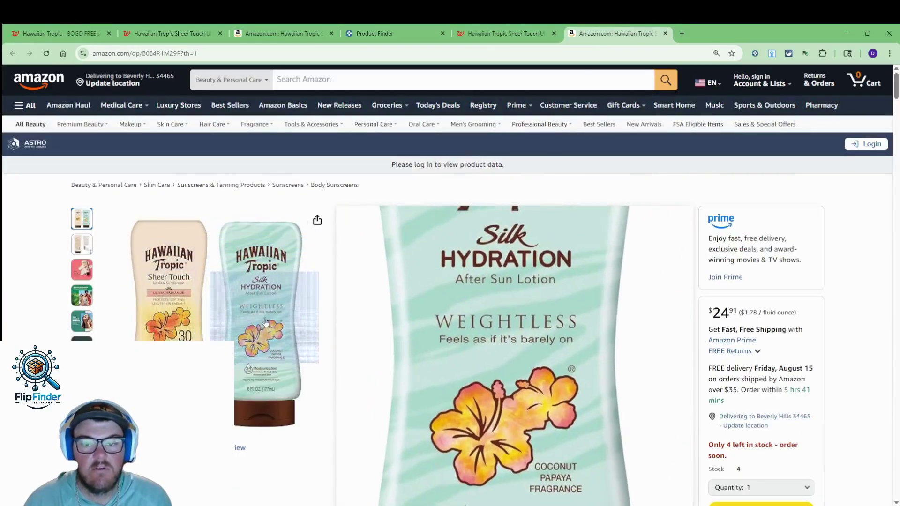
Open Walgreens' After Sun Lotion Coconut Papaya beside the Amazon SPF 30 and After Sun Pack listing and compare the bottles.
{"action": "left_click", "coordinate": [47, 33]}
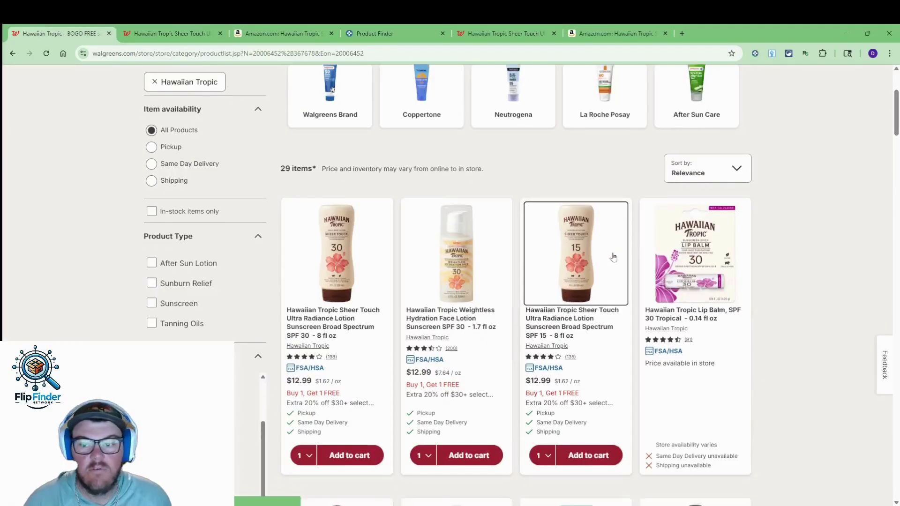
{"action": "scroll", "coordinate": [578, 227], "scroll_direction": "down", "scroll_amount": 7}
{"action": "right_click", "coordinate": [578, 226]}
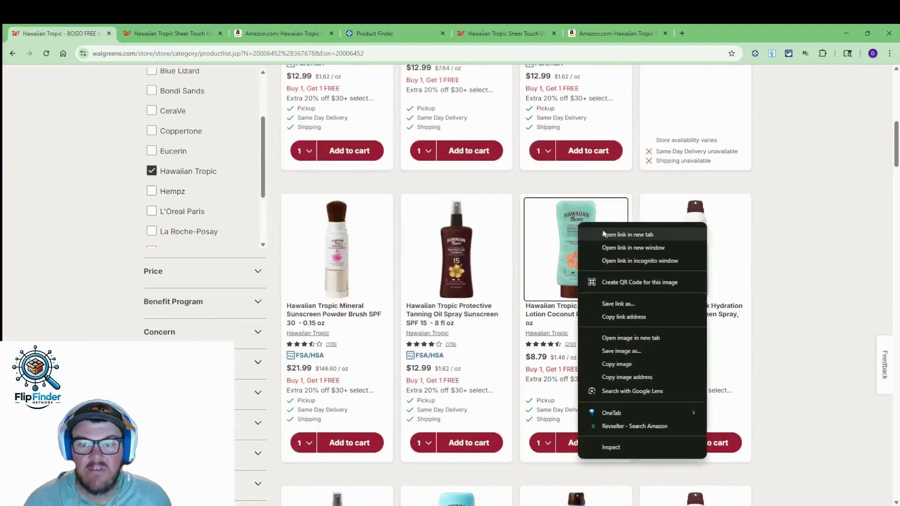
{"action": "left_click", "coordinate": [619, 235]}
{"action": "left_click_drag", "start_coordinate": [160, 33], "coordinate": [586, 37]}
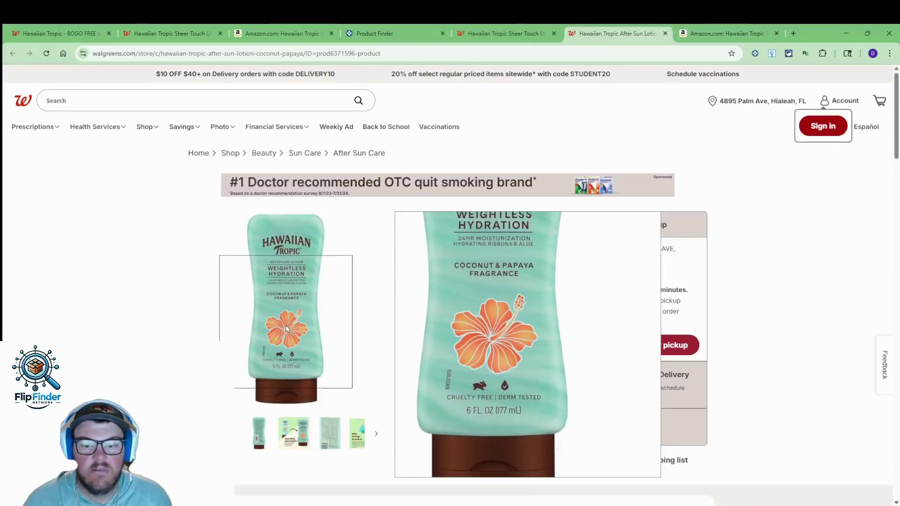
{"action": "key", "text": "ctrl+Tab"}
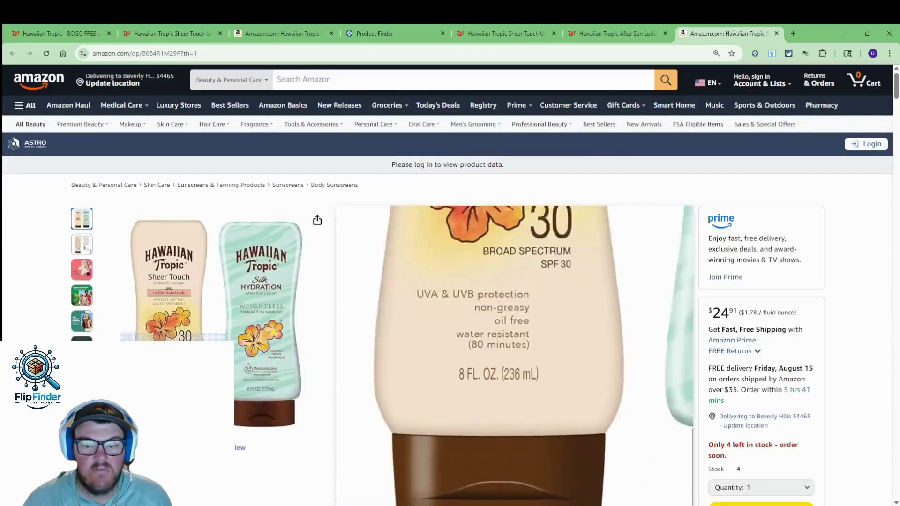
{"action": "key", "text": "ctrl+shift+Tab"}
Copy the After Sun Lotion's 8.79 price into the pack's FBA buy cost and multiply it by .5 and .7 to get 3.07.
{"action": "double_click", "coordinate": [410, 273]}
{"action": "key", "text": "ctrl+c"}
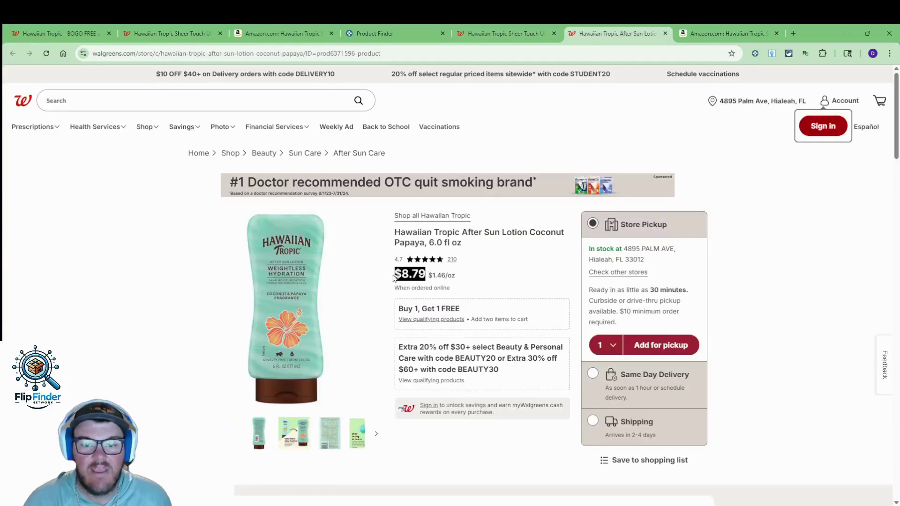
{"action": "key", "text": "ctrl+Tab"}
{"action": "left_click", "coordinate": [533, 378]}
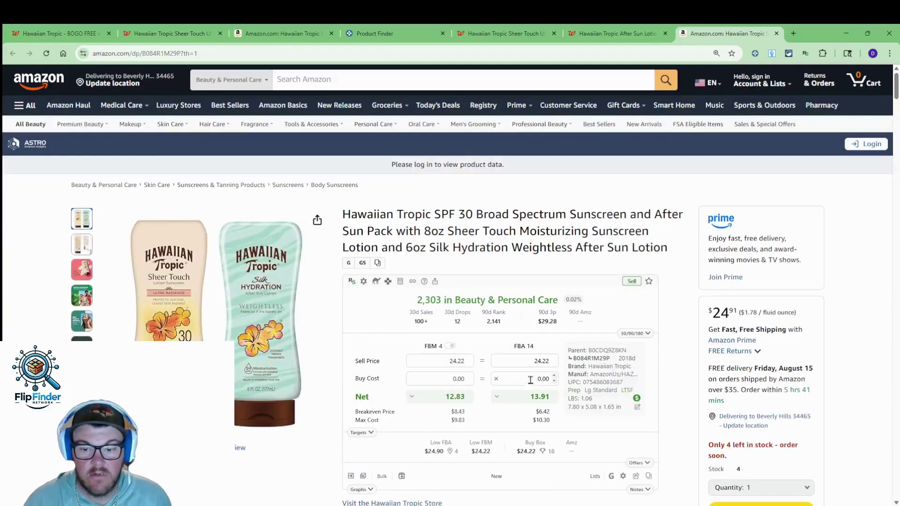
{"action": "key", "text": "ctrl+v"}
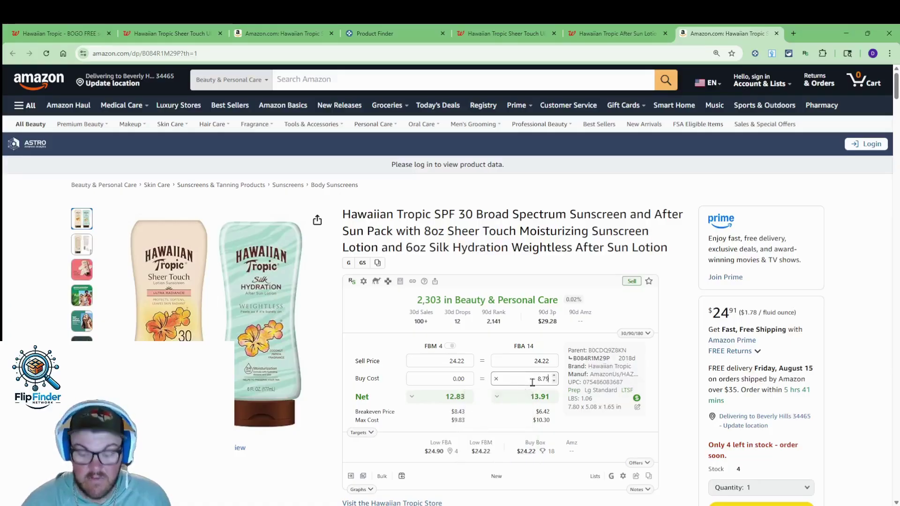
{"action": "type", "text": "*.5"}
{"action": "key", "text": "Return"}
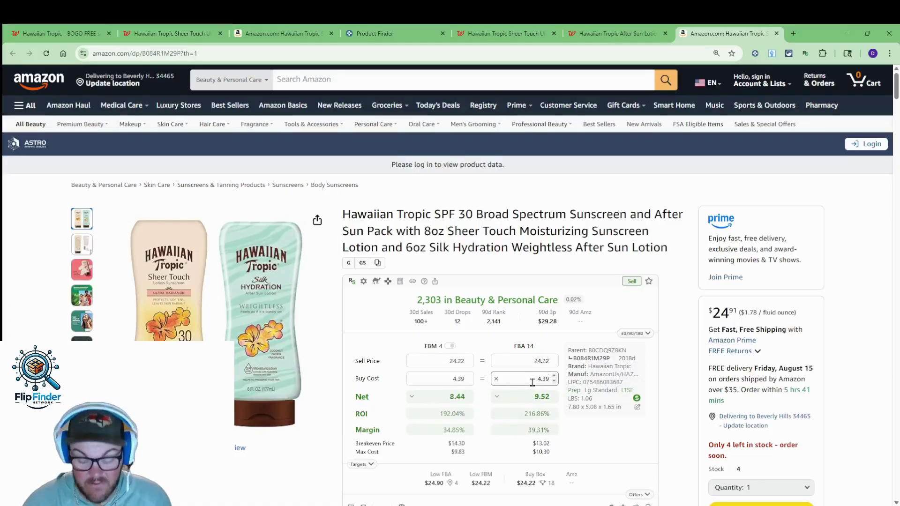
{"action": "type", "text": "*.7"}
{"action": "key", "text": "Return"}
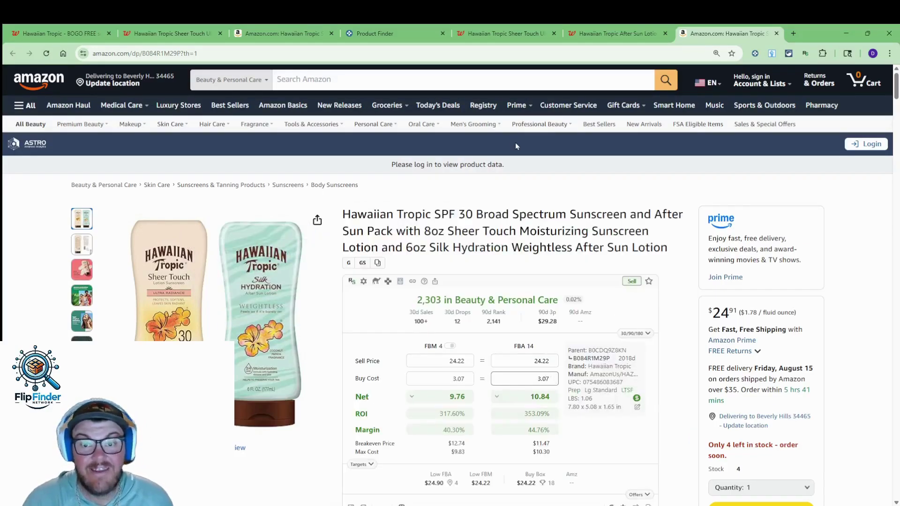
Check the Walgreens SPF 15 lotion's price, and move the SPF 30 lotion's tab next to the other Walgreens product tabs.
{"action": "left_click", "coordinate": [506, 30]}
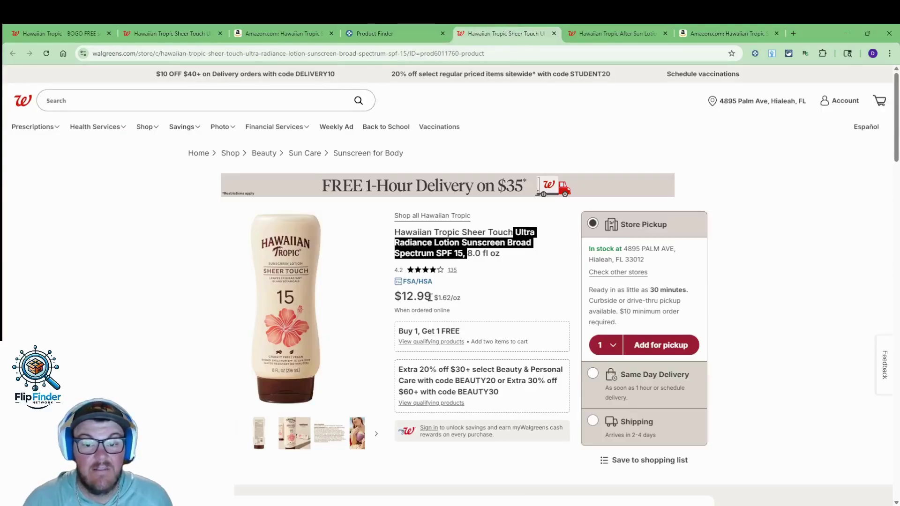
{"action": "left_click_drag", "start_coordinate": [429, 297], "coordinate": [736, 28]}
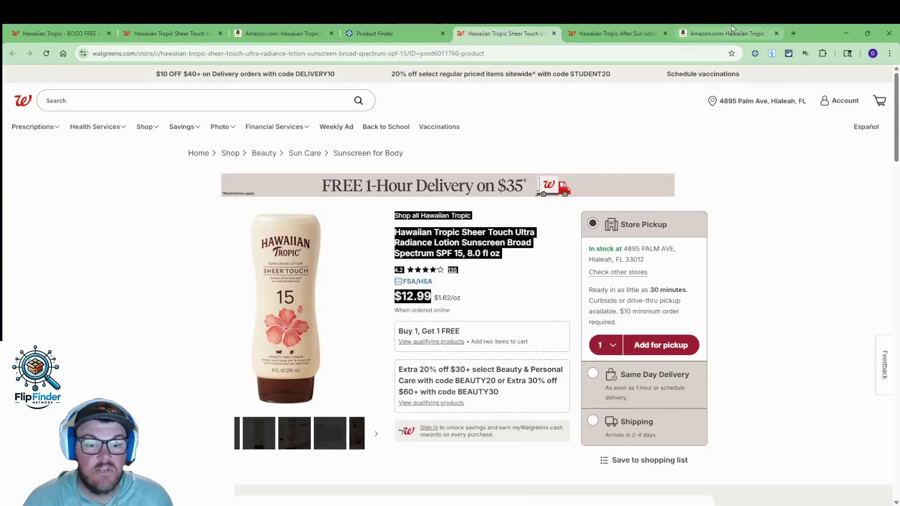
{"action": "left_click", "coordinate": [722, 35]}
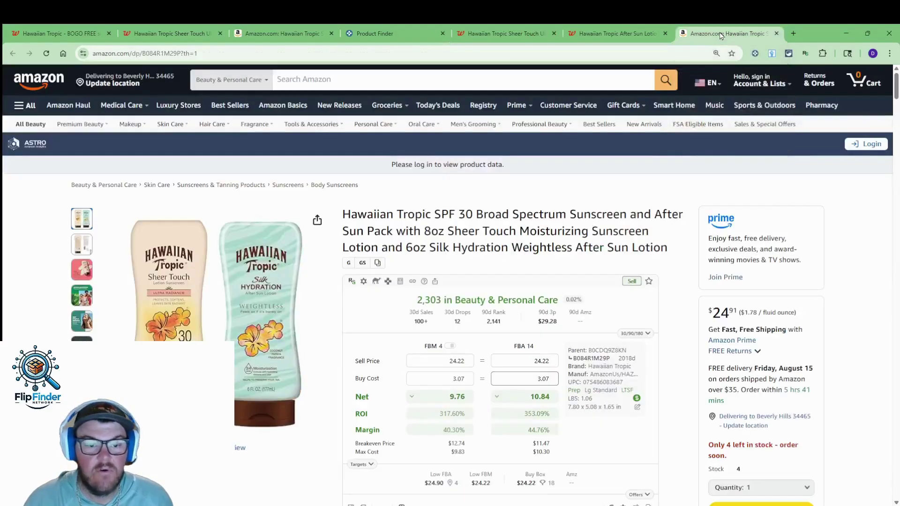
{"action": "left_click", "coordinate": [615, 32]}
{"action": "left_click", "coordinate": [510, 29]}
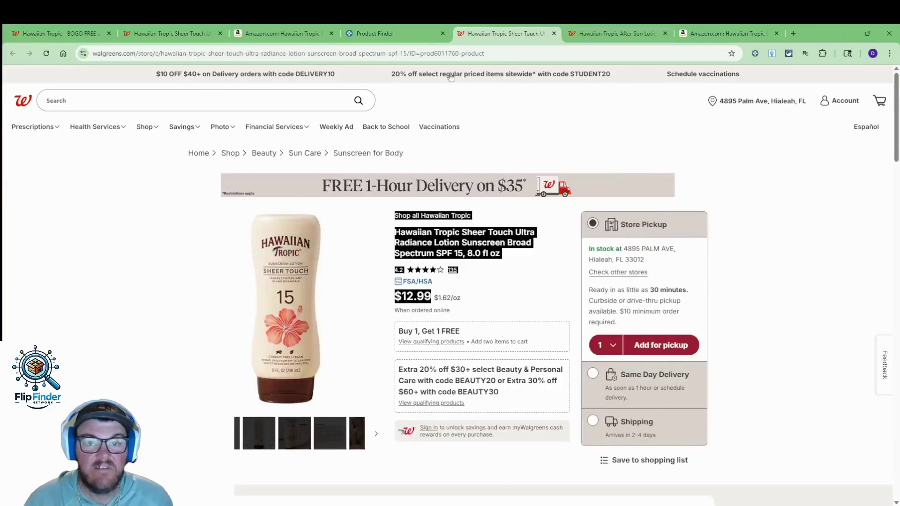
{"action": "left_click", "coordinate": [162, 29]}
{"action": "left_click_drag", "start_coordinate": [190, 33], "coordinate": [520, 32]}
Work out the 12.99 lotion's discounted cost of 4.55 in the Amazon pack's FBA buy cost, and add 3.07 to make it 7.62.
{"action": "left_click", "coordinate": [747, 29]}
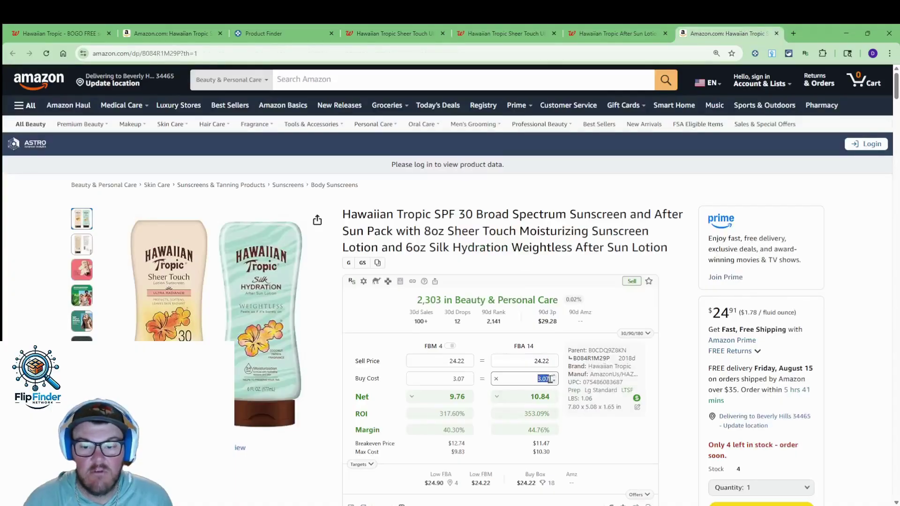
{"action": "type", "text": "12.99"}
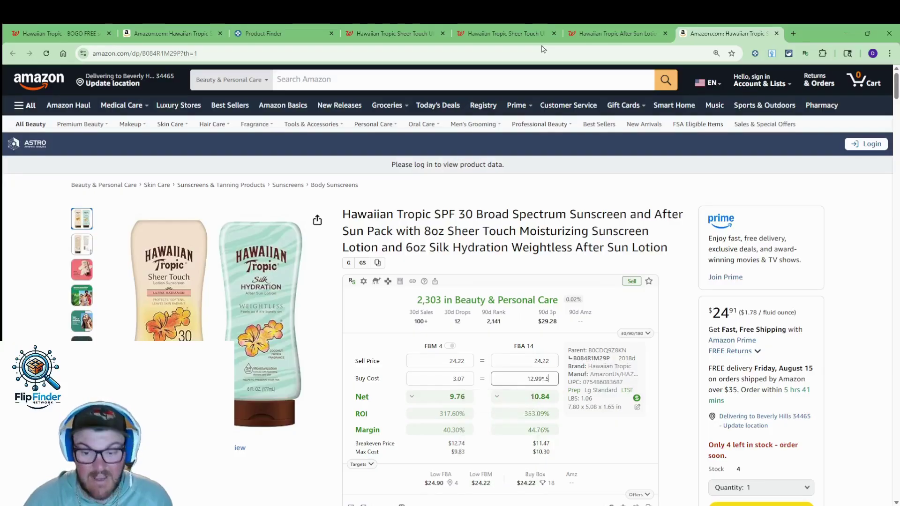
{"action": "type", "text": "*.5"}
{"action": "key", "text": "ctrl+a"}
{"action": "type", "text": "4.55"}
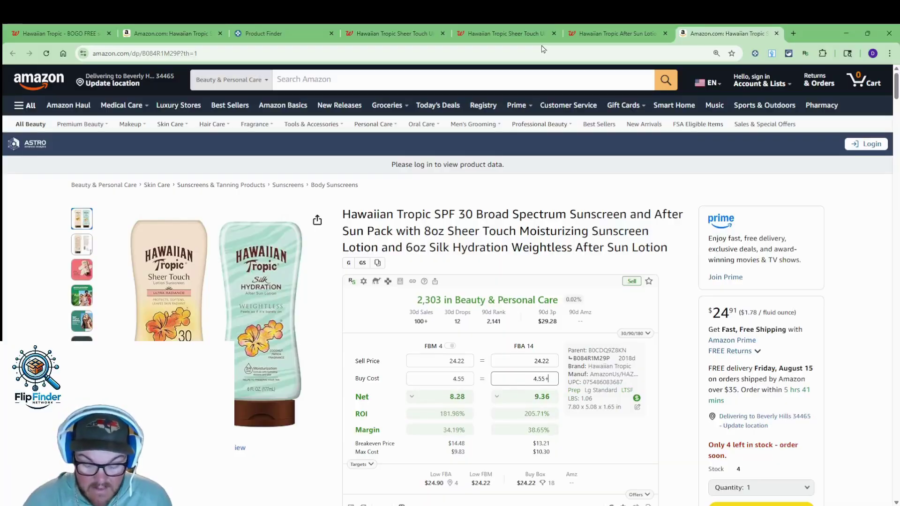
{"action": "key", "text": "Return"}
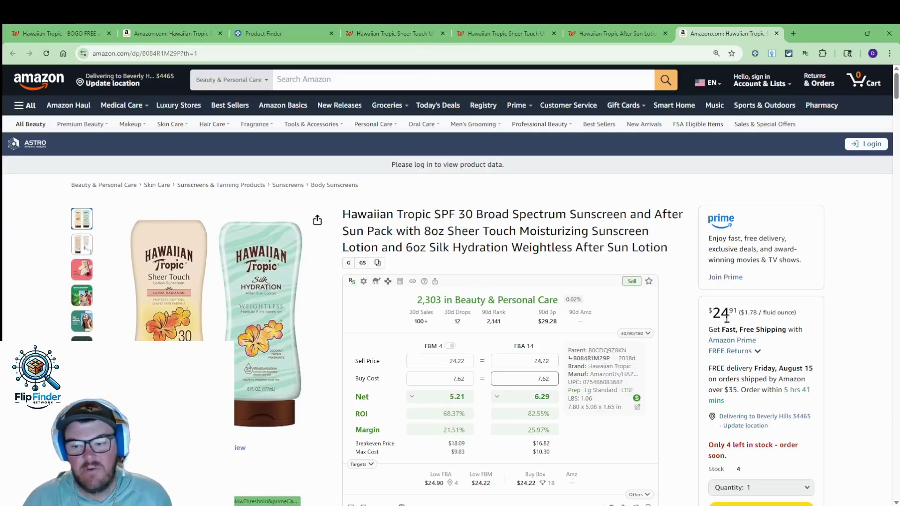
{"action": "mouse_move", "coordinate": [537, 399]}
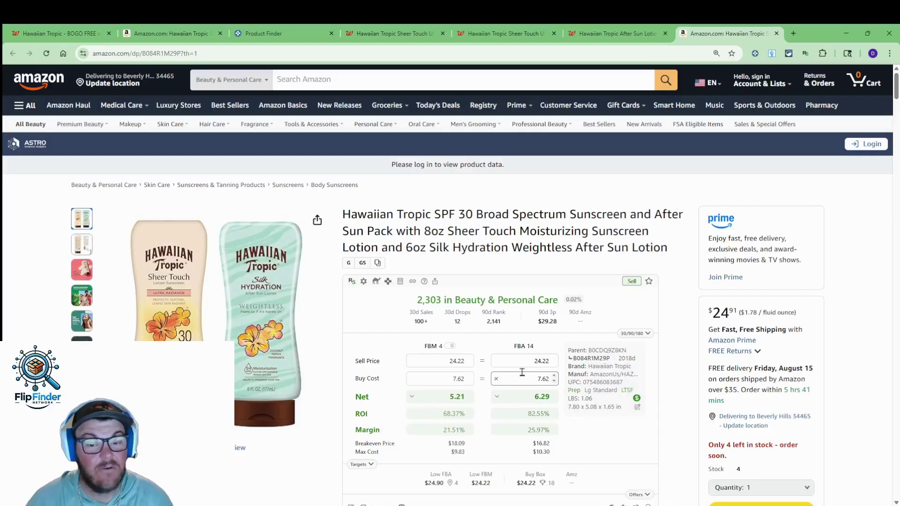
Examine the pack's Keepa price history, sales rank and offer count over the Year range.
{"action": "scroll", "coordinate": [526, 177], "scroll_direction": "down", "scroll_amount": 15}
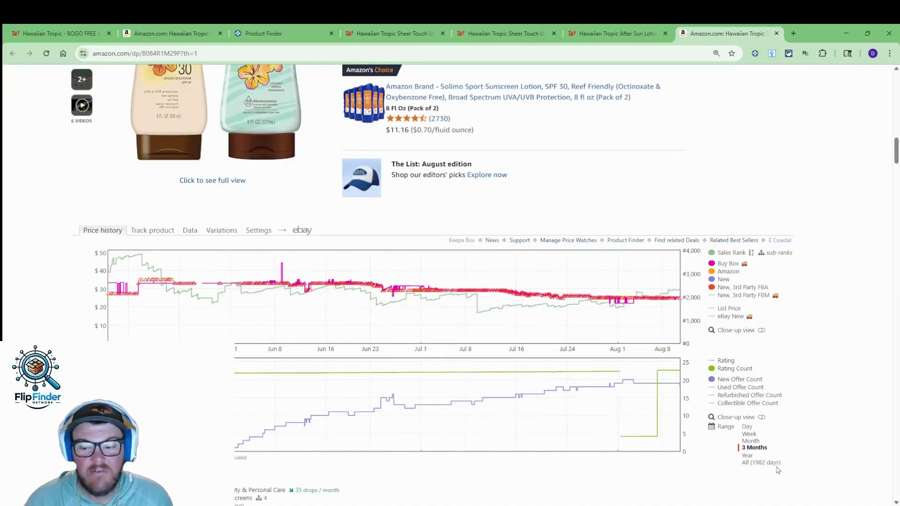
{"action": "left_click", "coordinate": [748, 456]}
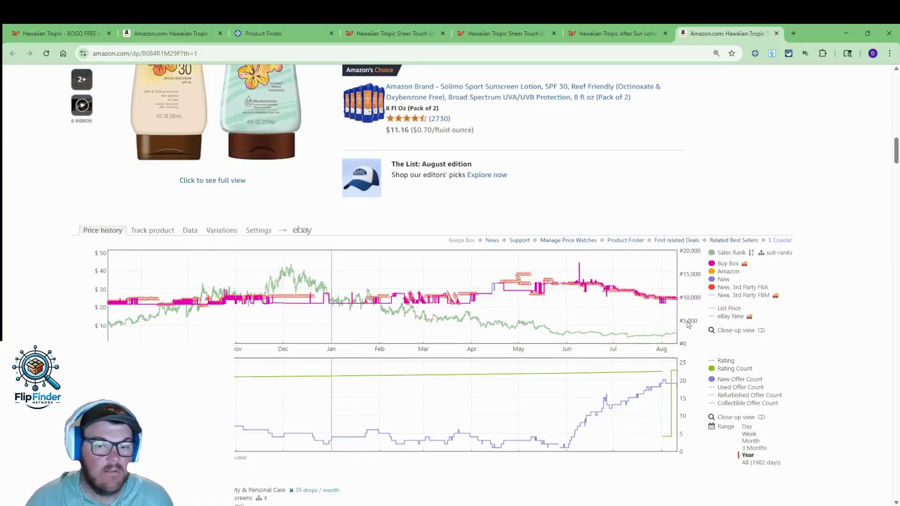
{"action": "scroll", "coordinate": [568, 323], "scroll_direction": "up", "scroll_amount": 6}
{"action": "scroll", "coordinate": [568, 322], "scroll_direction": "down", "scroll_amount": 6}
Check the pack's current seller offers with their price and stock histories in Keepa's data, and return to the Product Finder results.
{"action": "left_click", "coordinate": [190, 231]}
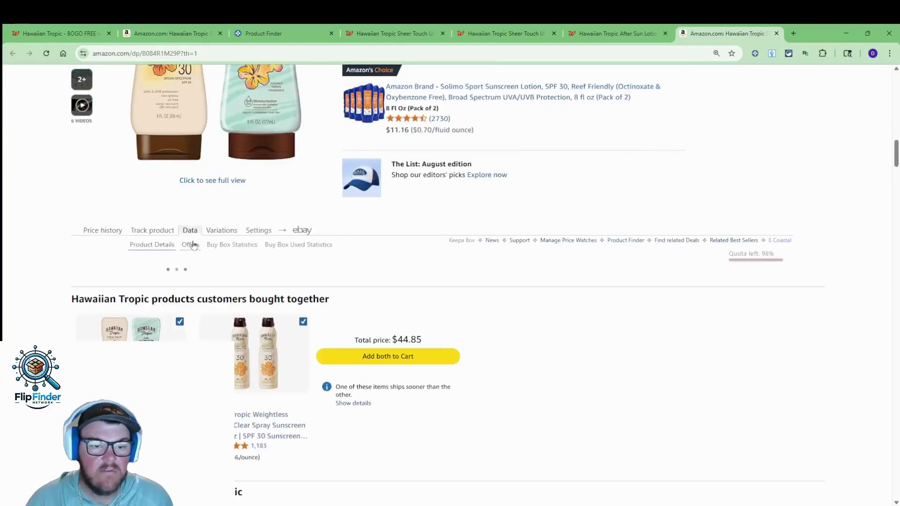
{"action": "left_click", "coordinate": [191, 245]}
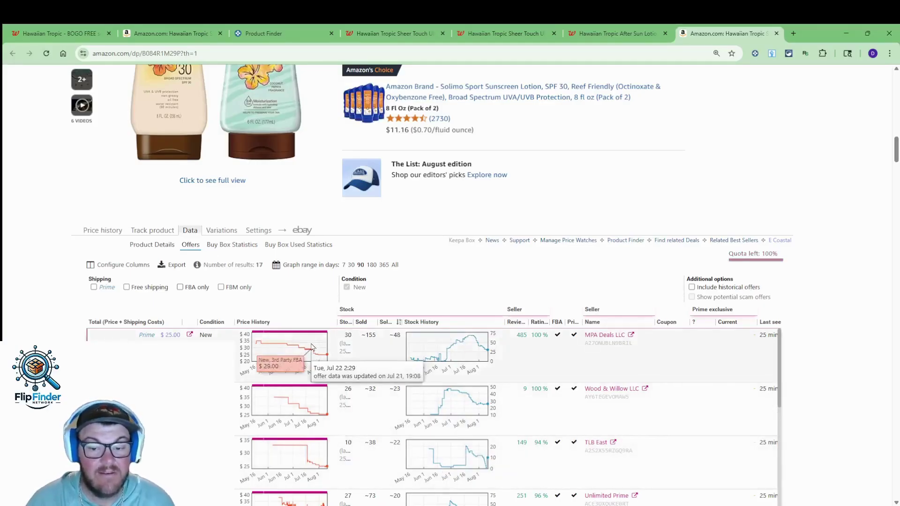
{"action": "scroll", "coordinate": [312, 347], "scroll_direction": "up", "scroll_amount": 20}
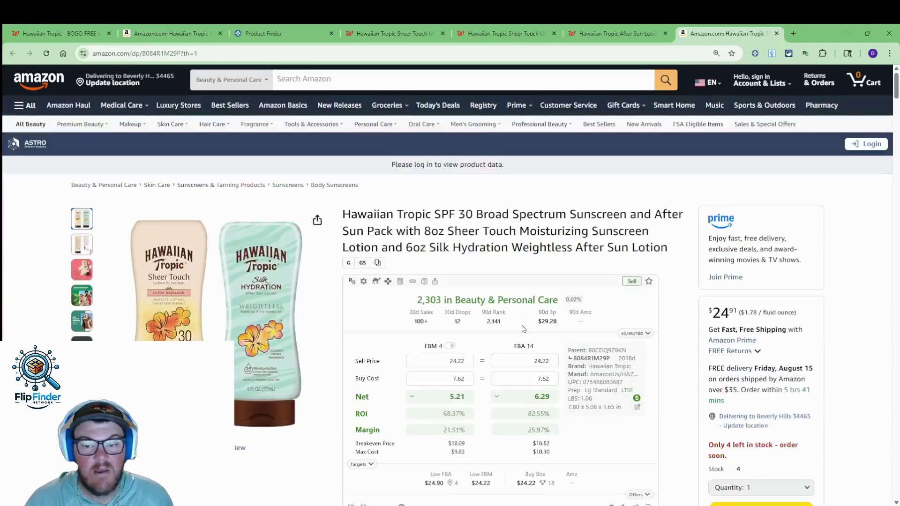
{"action": "left_click", "coordinate": [300, 32]}
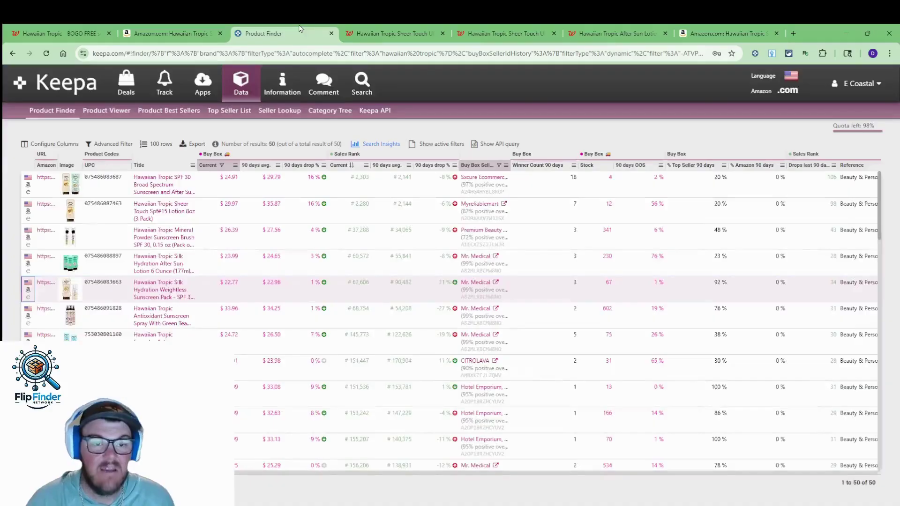